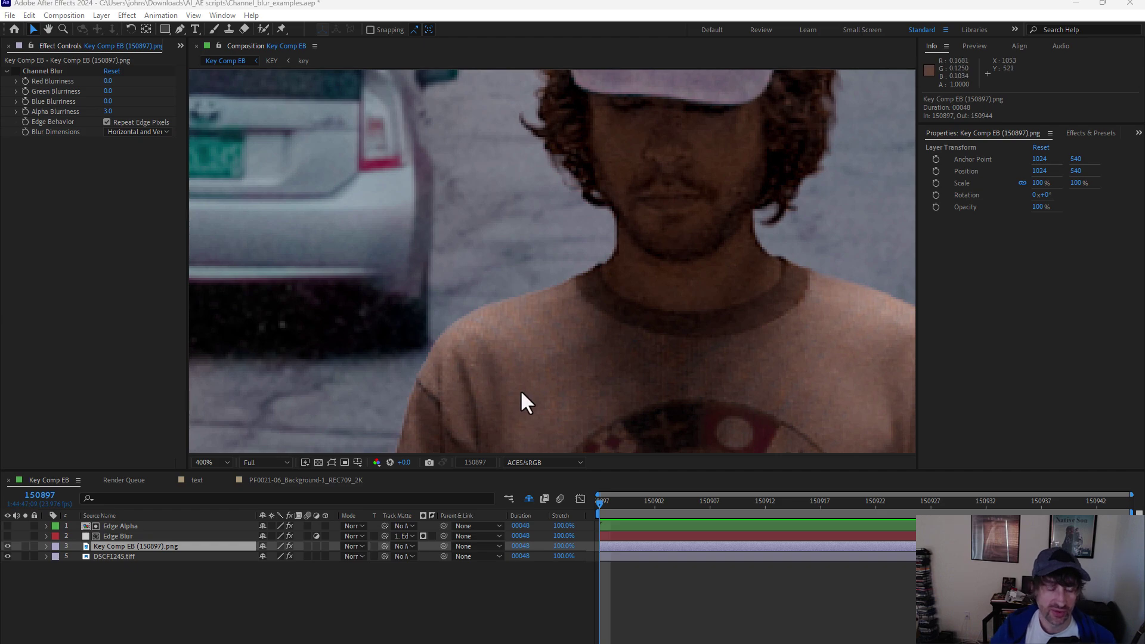
# Toggle the Edge Blur adjustment layer on and off to compare, leave it on, and take a snapshot.
pyautogui.click(136, 537)
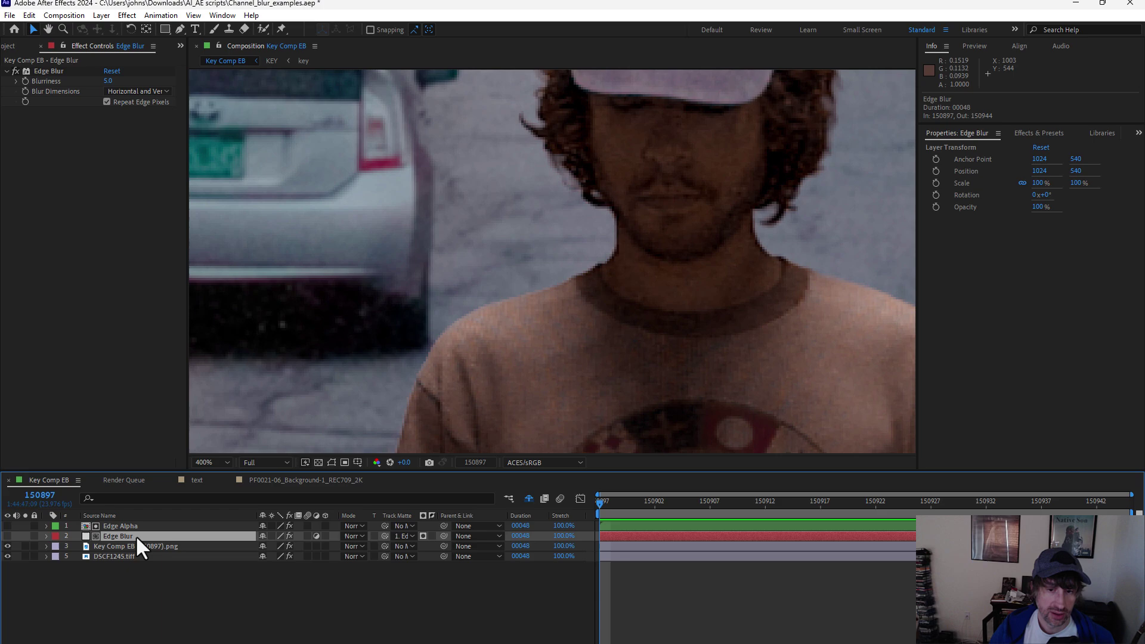
pyautogui.click(7, 537)
pyautogui.click(7, 537)
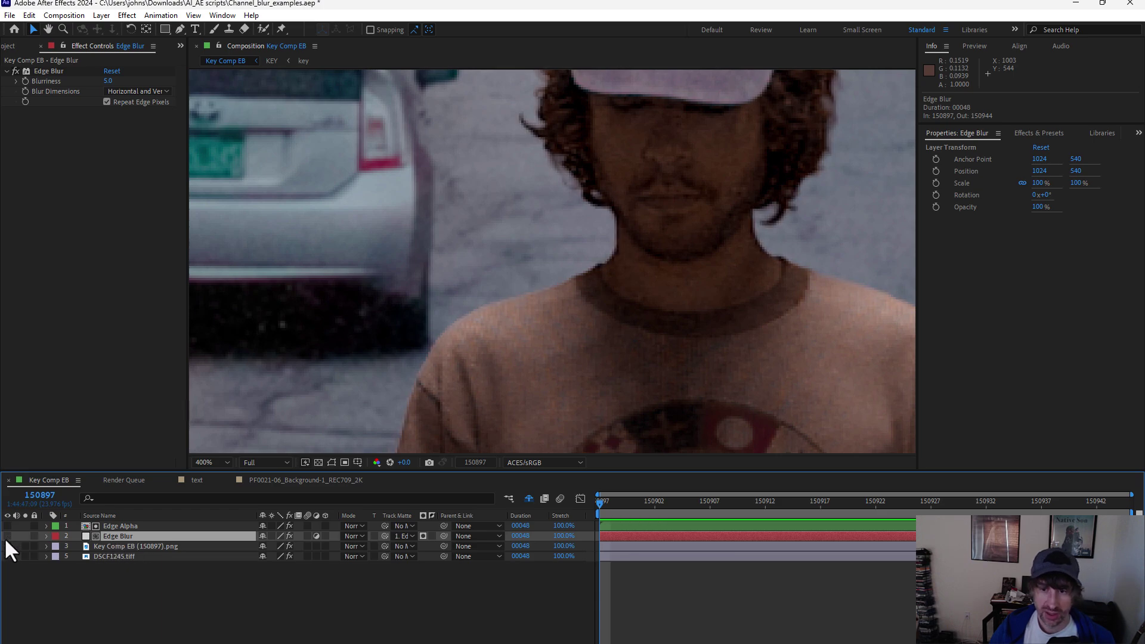
pyautogui.click(7, 537)
pyautogui.click(6, 536)
pyautogui.click(7, 537)
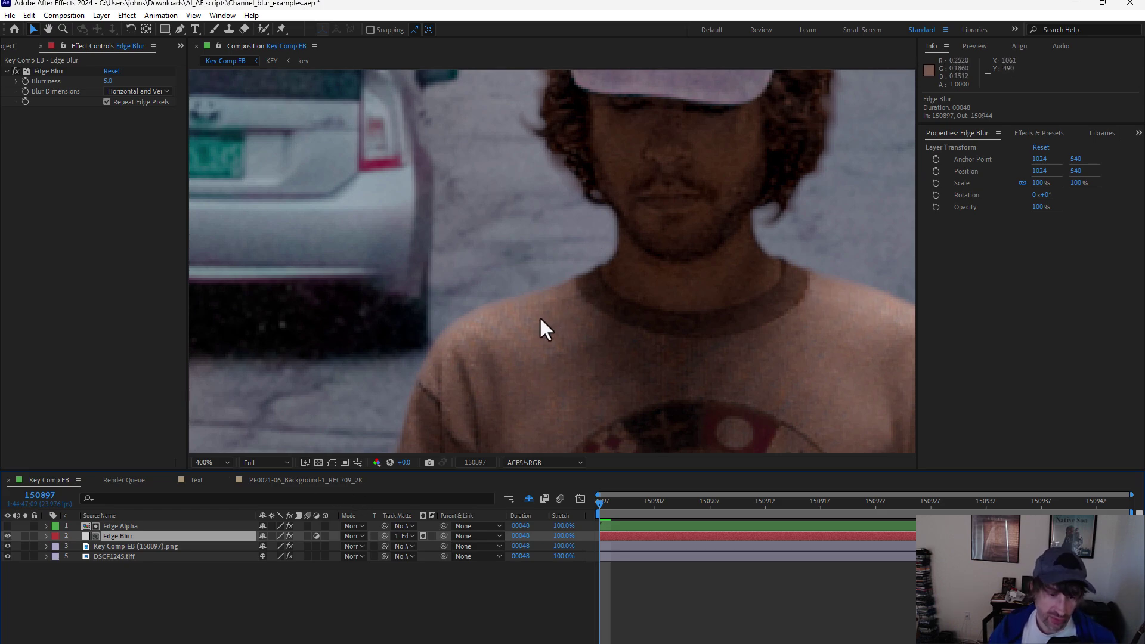
pyautogui.click(7, 535)
pyautogui.click(7, 536)
pyautogui.click(7, 536)
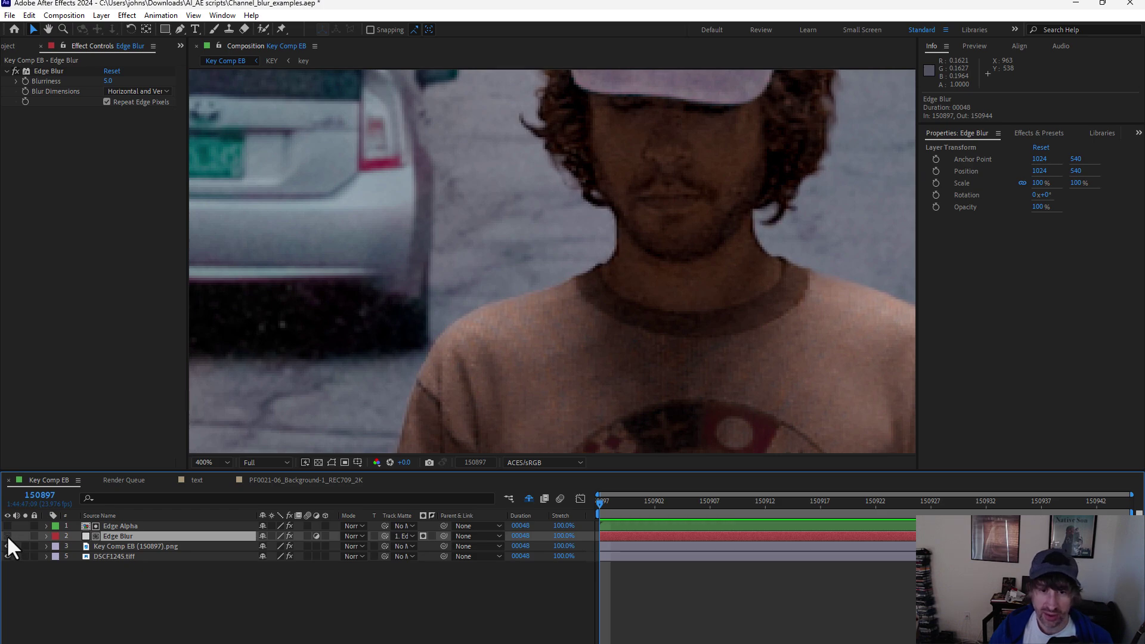
pyautogui.click(7, 535)
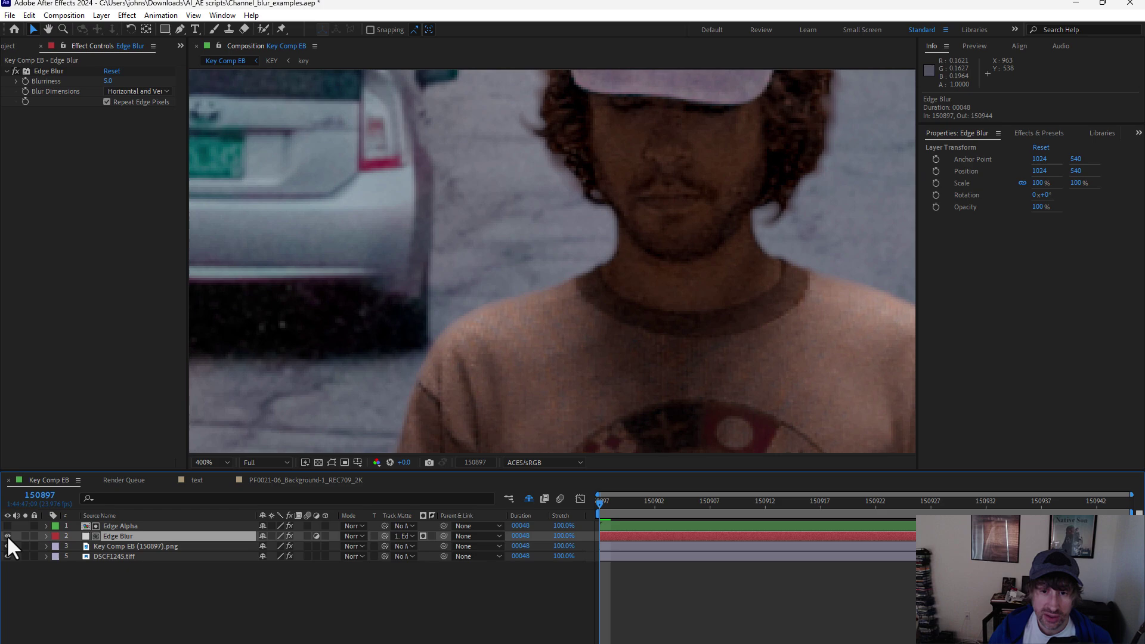
pyautogui.click(7, 536)
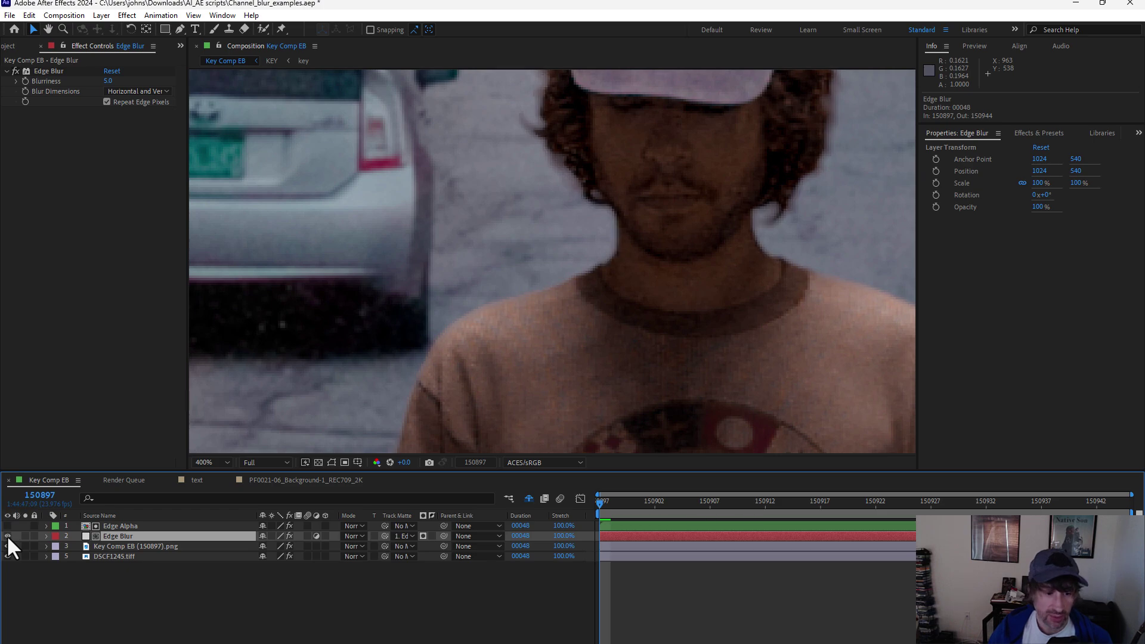
pyautogui.click(7, 536)
pyautogui.click(7, 536)
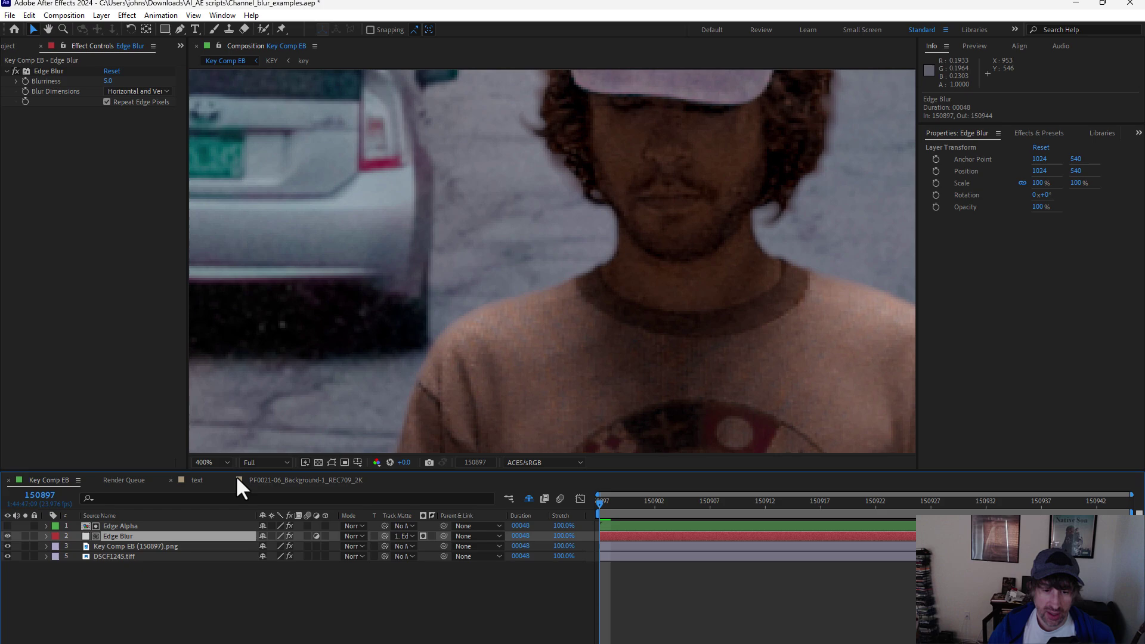
pyautogui.click(430, 463)
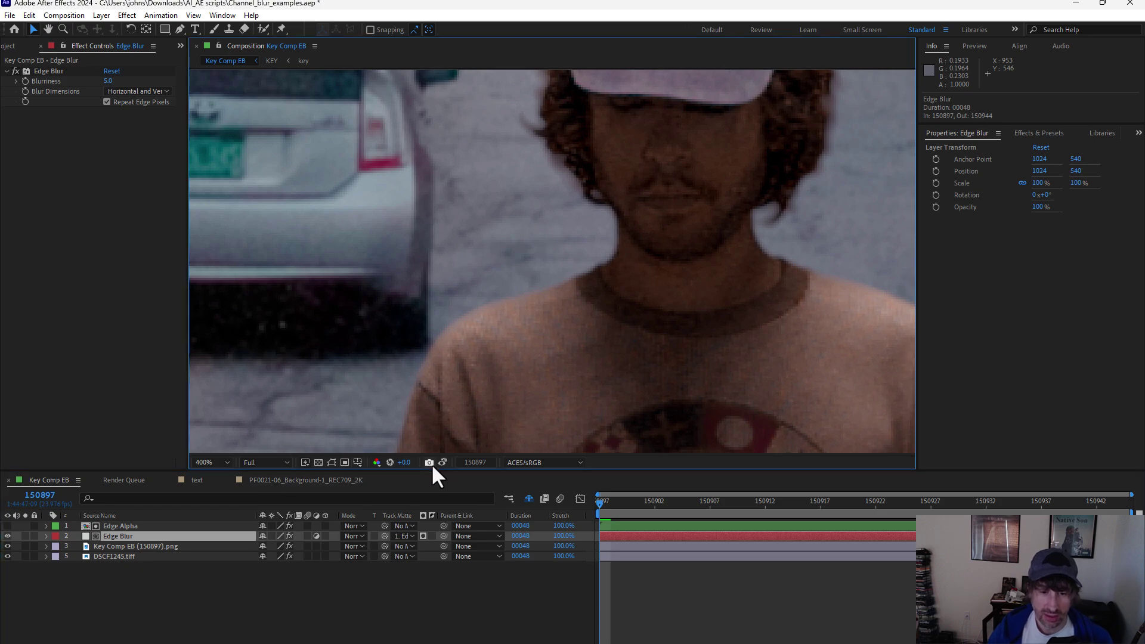
# Hide the Edge Blur layer and select the keyed subject layer's Channel Blur effect.
pyautogui.click(7, 536)
pyautogui.click(115, 545)
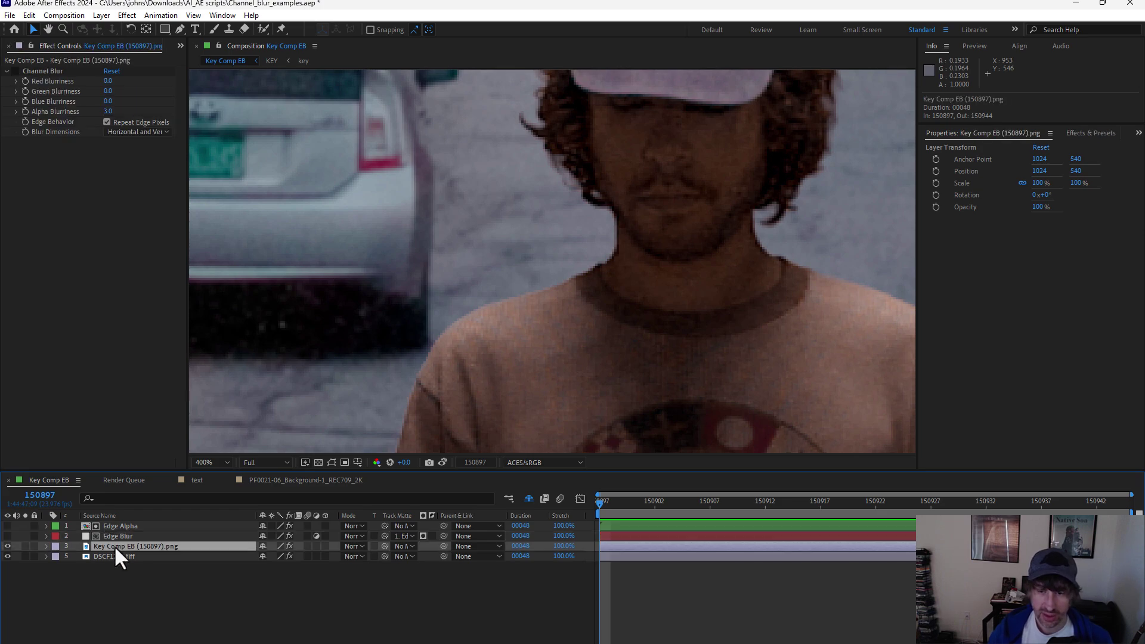
pyautogui.click(41, 71)
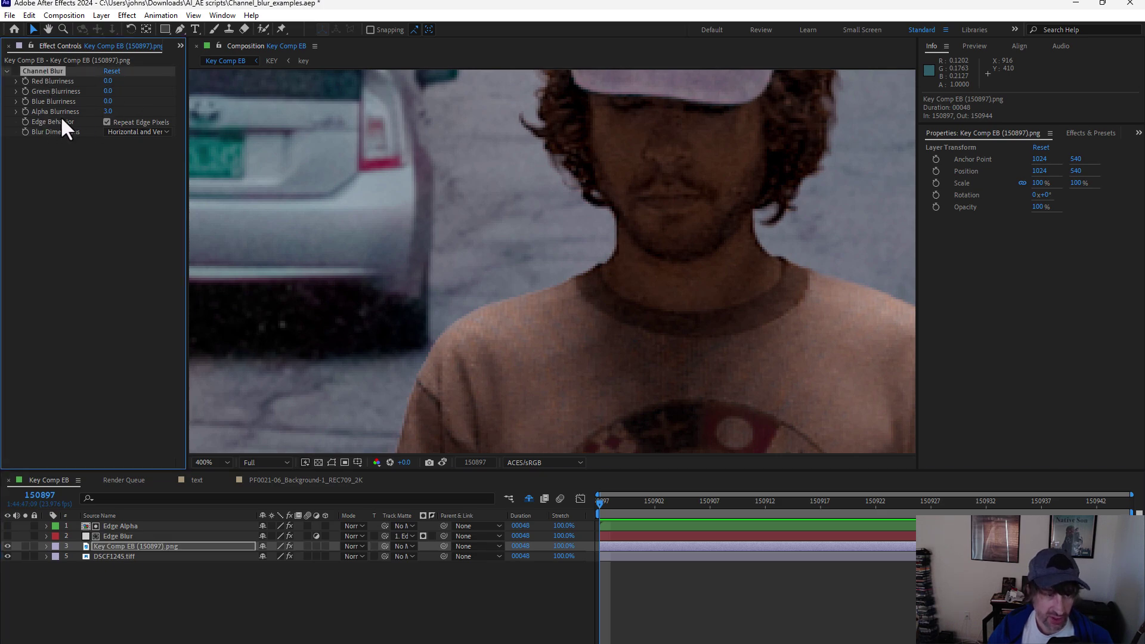
# Toggle Channel Blur off and on to compare the subject's edges, leaving it enabled.
pyautogui.click(15, 72)
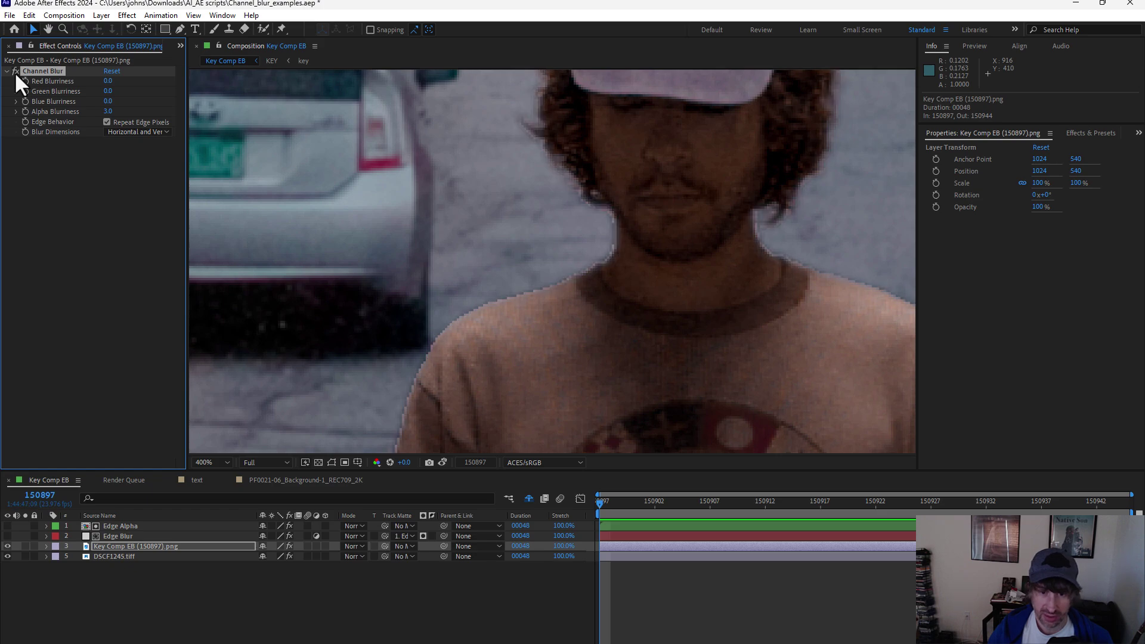
pyautogui.click(14, 71)
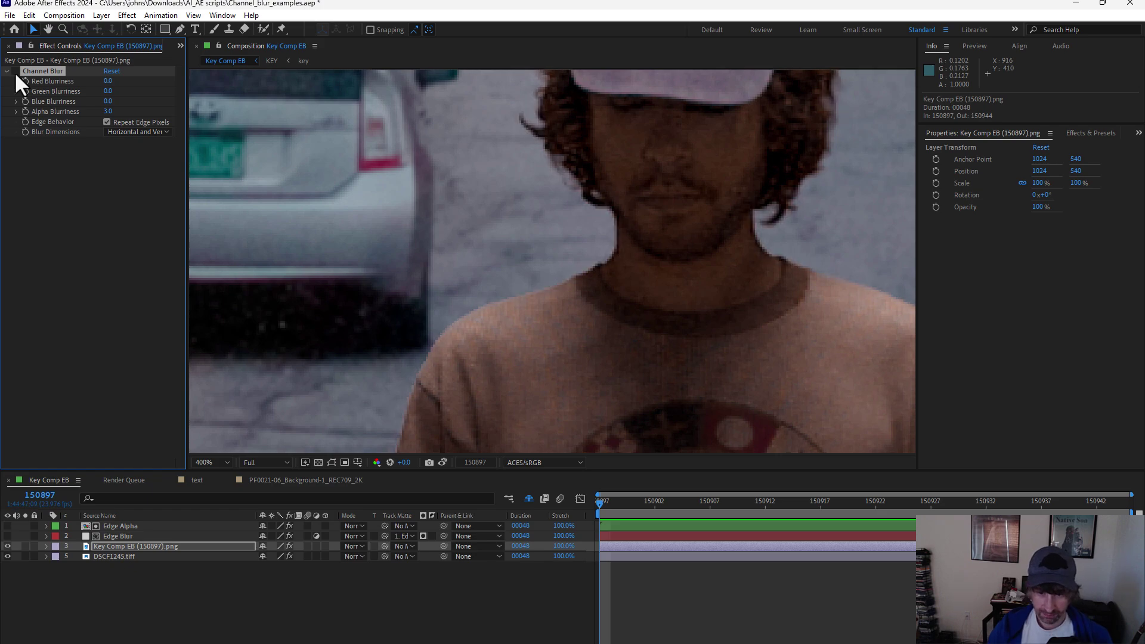
pyautogui.click(15, 72)
pyautogui.click(15, 72)
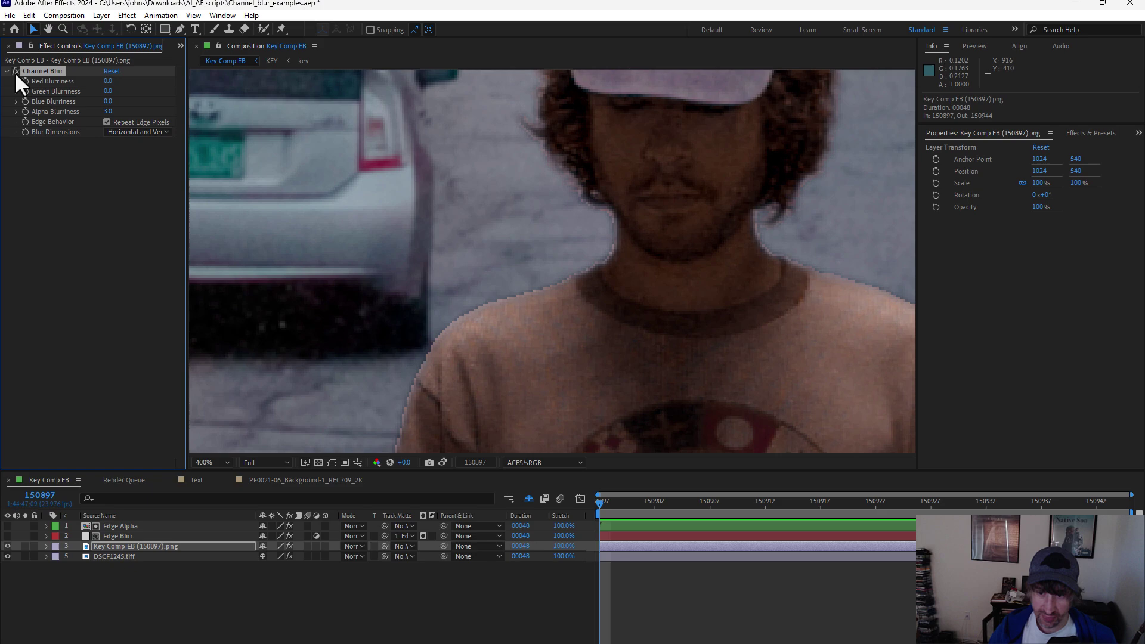
pyautogui.click(15, 71)
pyautogui.click(14, 71)
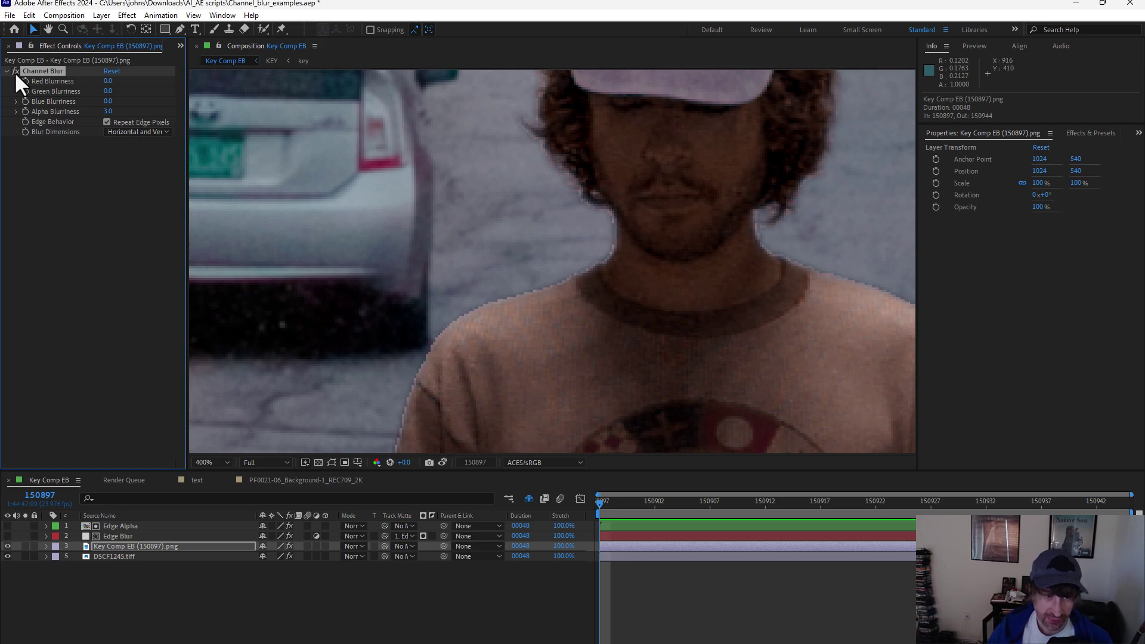
pyautogui.click(15, 72)
pyautogui.click(15, 71)
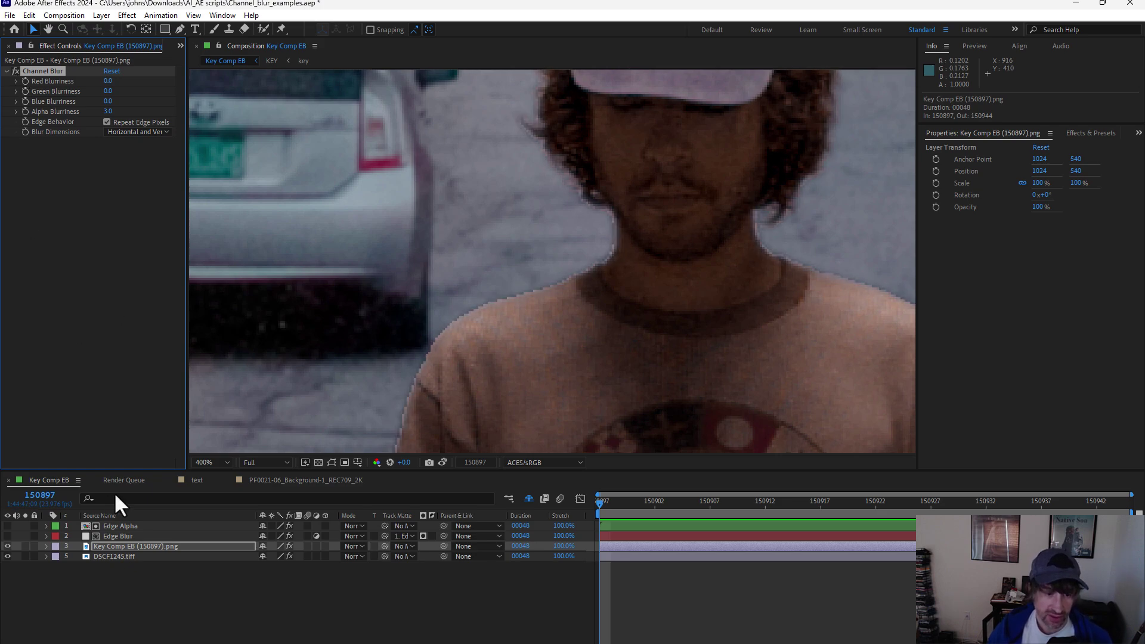
pyautogui.click(123, 547)
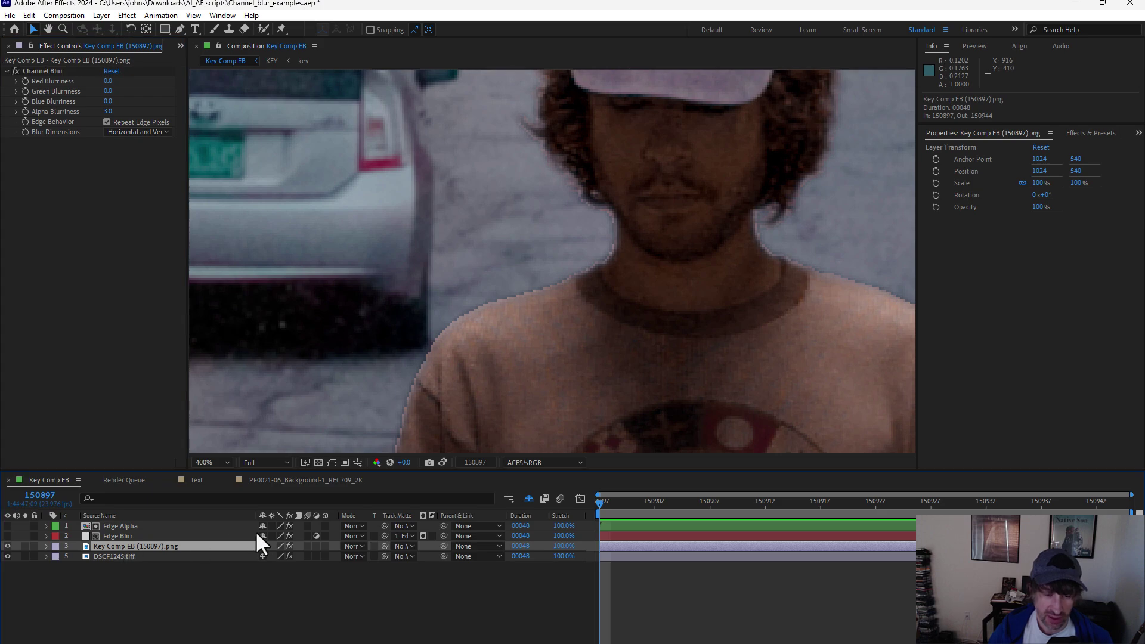
# View the Alpha channel, hide the DSCF1245.tiff background, and solo the keyed subject layer.
pyautogui.click(377, 463)
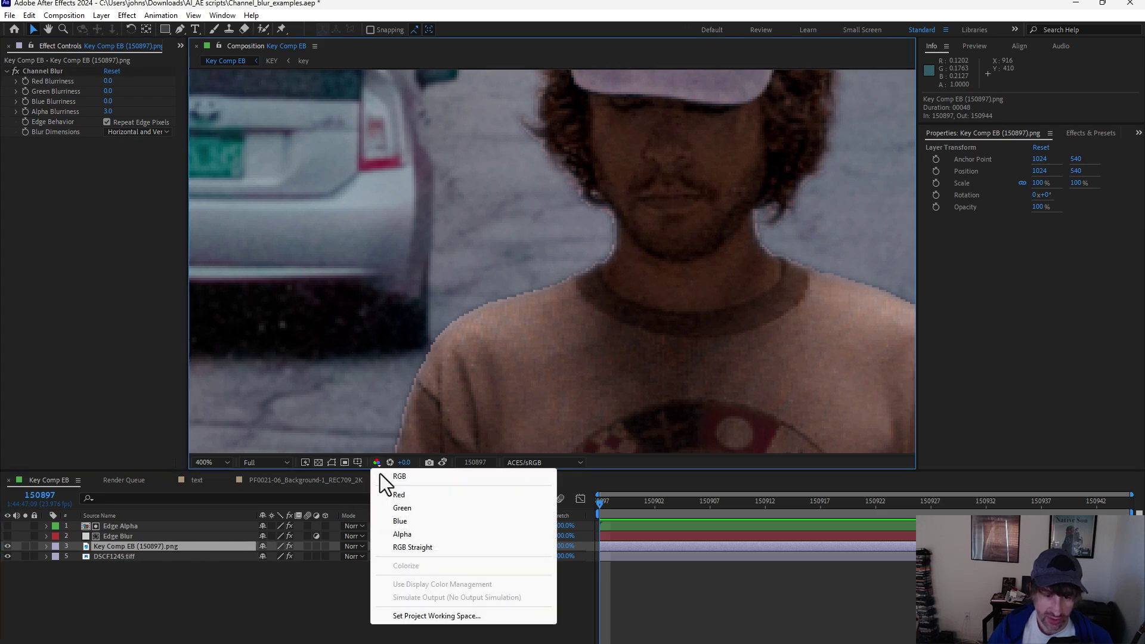
pyautogui.click(410, 537)
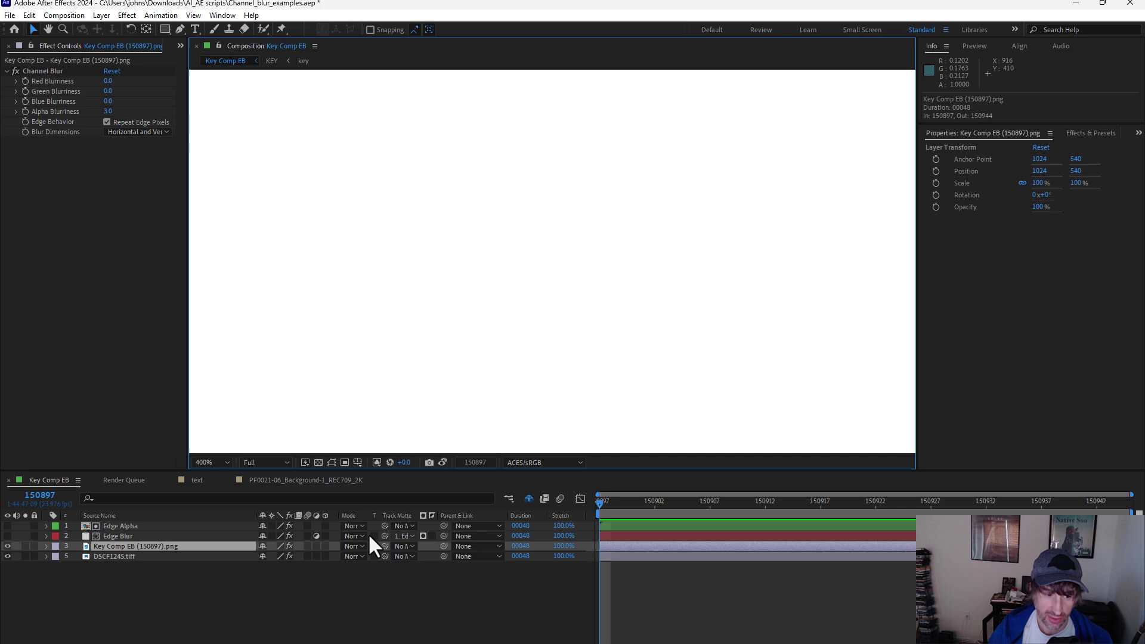
pyautogui.click(8, 556)
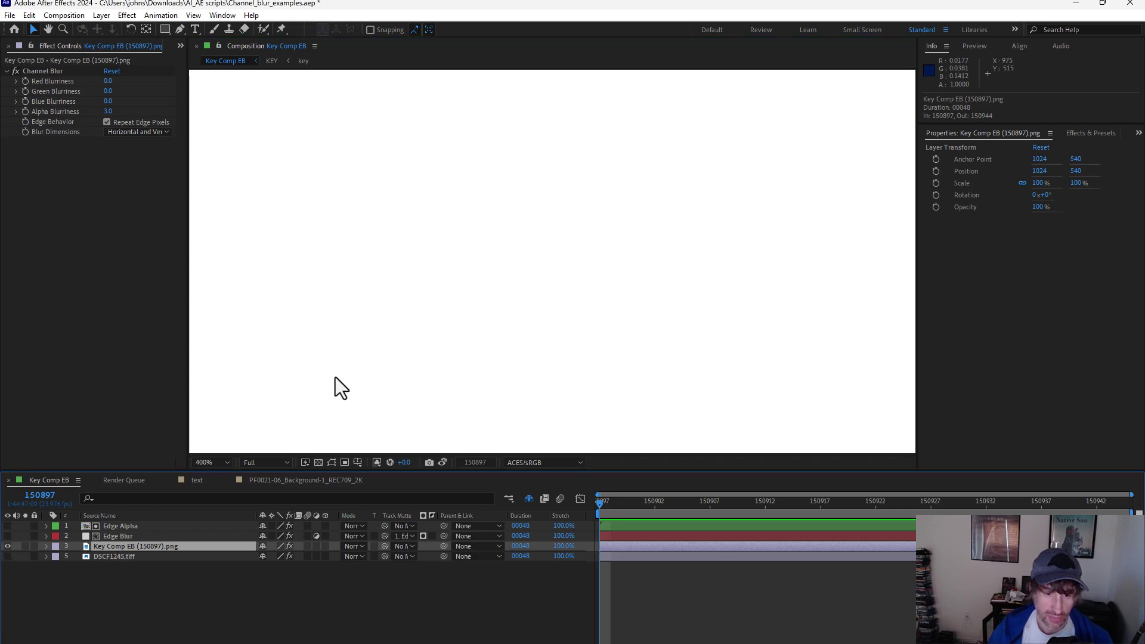
pyautogui.scroll(-8, 327, 398)
pyautogui.scroll(1, 327, 399)
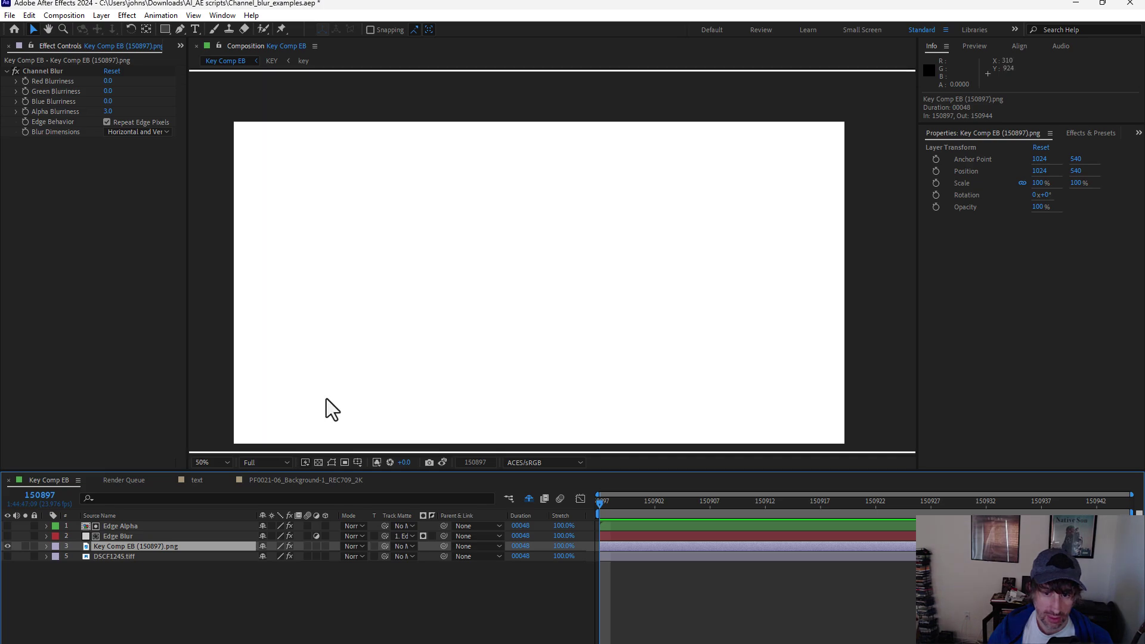
pyautogui.click(25, 546)
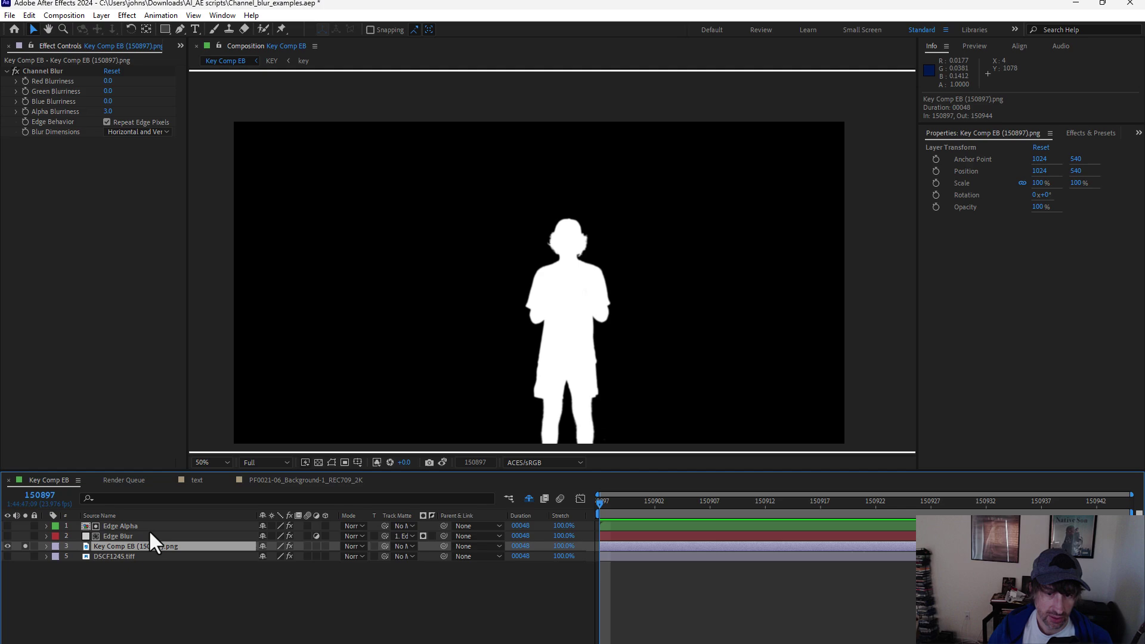
pyautogui.scroll(-2, 484, 327)
pyautogui.scroll(6, 484, 327)
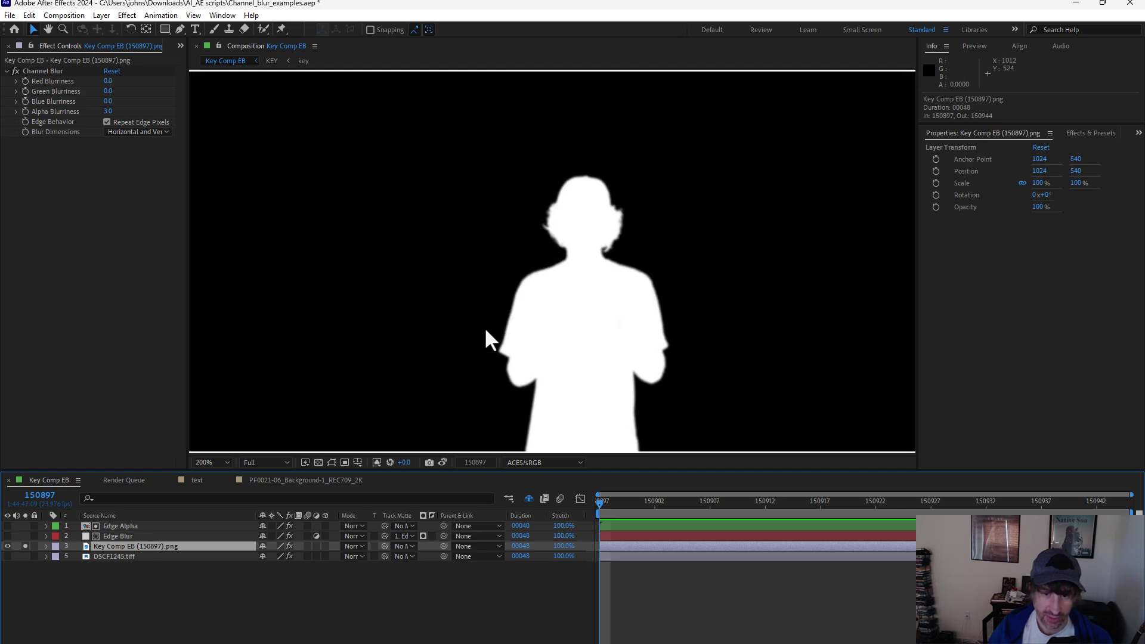
pyautogui.scroll(1, 485, 327)
pyautogui.scroll(1, 443, 360)
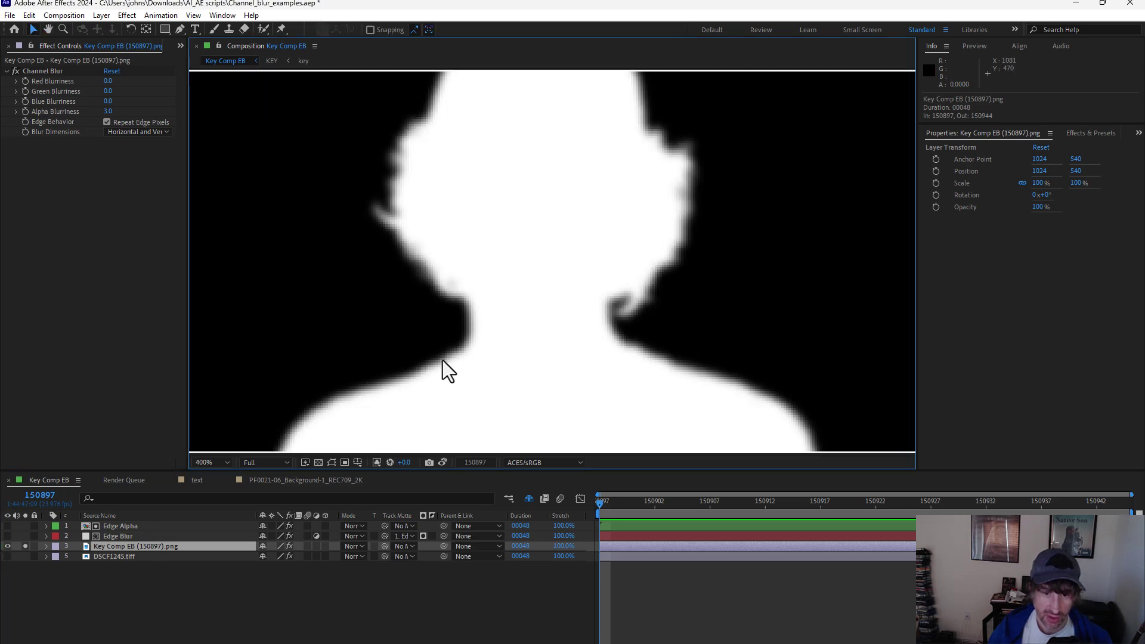
# Compare the matte with Channel Blur off and on, then set Alpha Blurriness to 4.0.
pyautogui.click(16, 72)
pyautogui.click(15, 71)
pyautogui.click(16, 72)
pyautogui.click(16, 71)
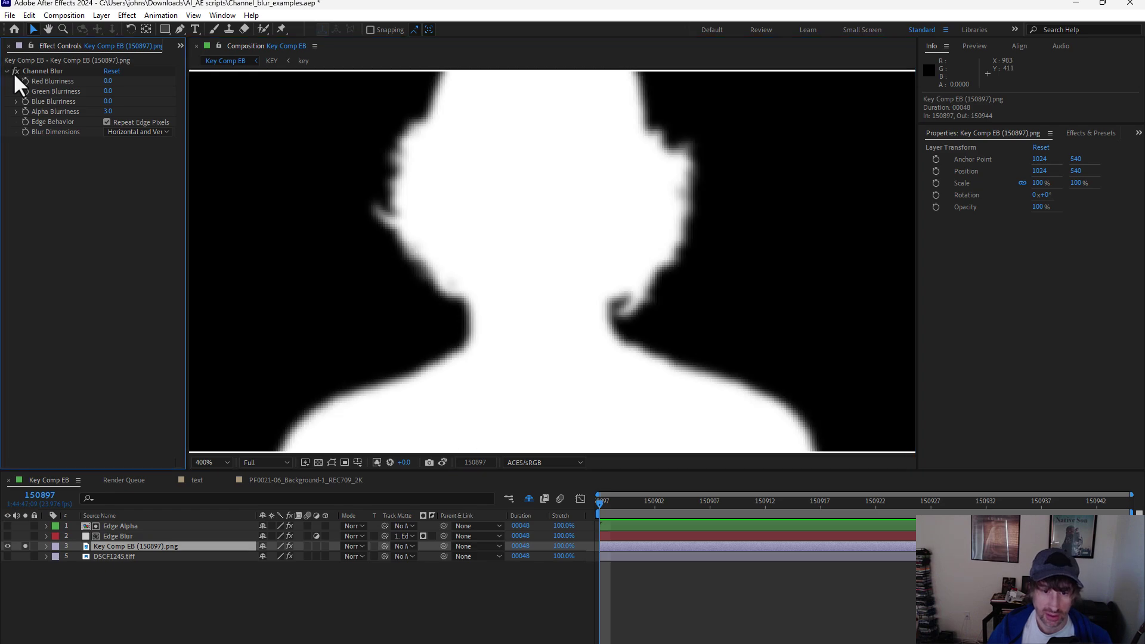
pyautogui.moveTo(108, 112); pyautogui.dragTo(95, 114)
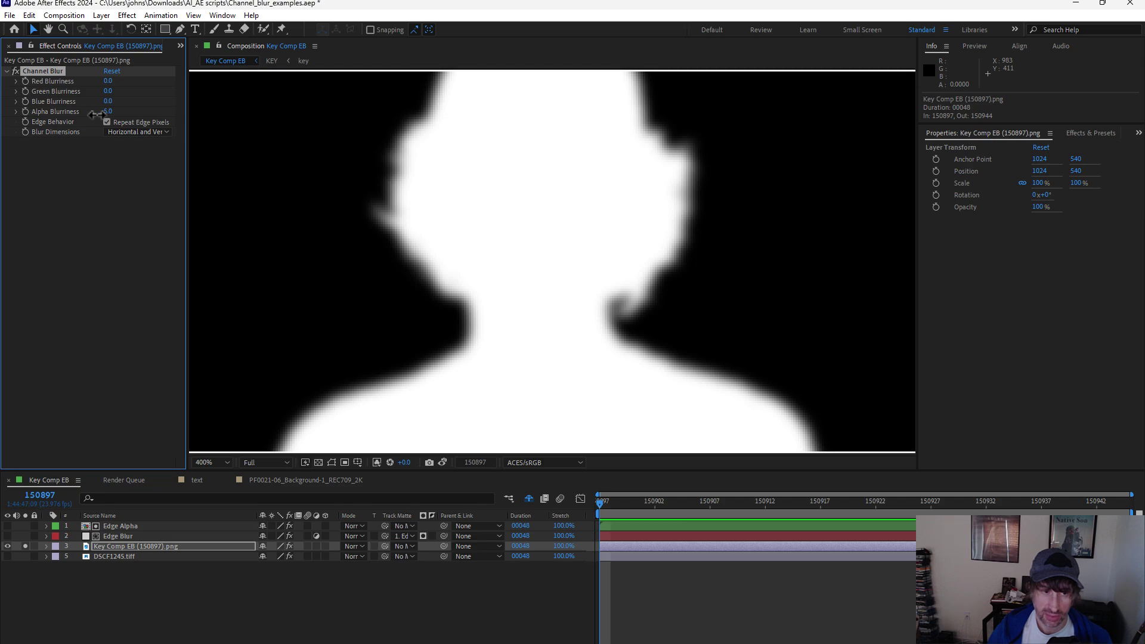
pyautogui.click(106, 112)
pyautogui.write('4')
pyautogui.press('Return')
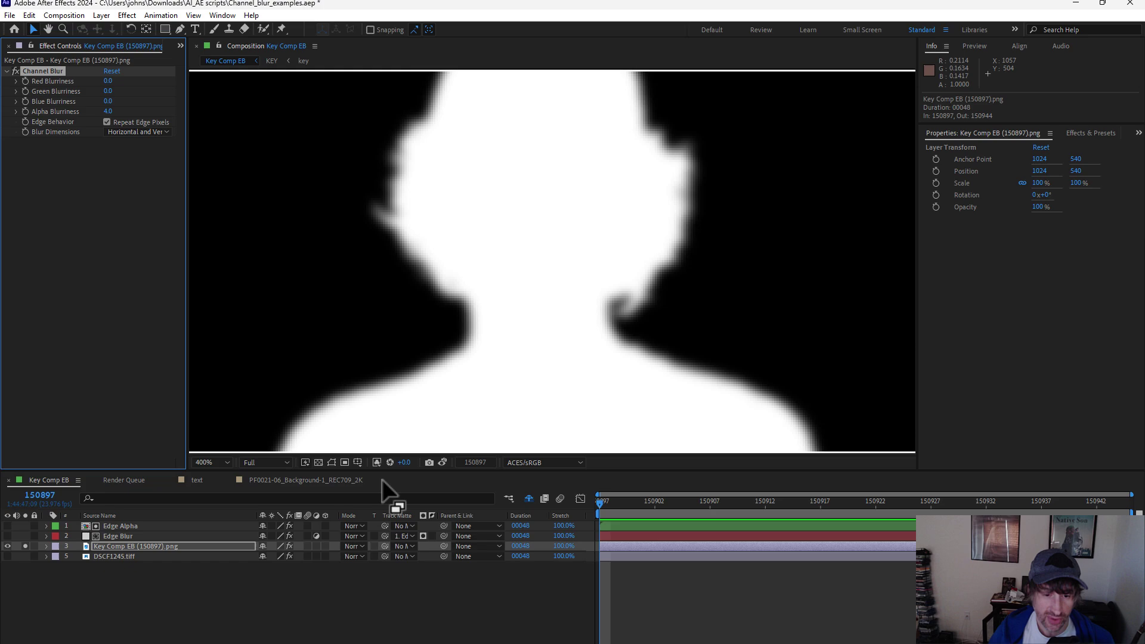
# Switch the viewer back to RGB, unsolo the keyed subject, and show the parking-lot background.
pyautogui.click(374, 463)
pyautogui.click(398, 476)
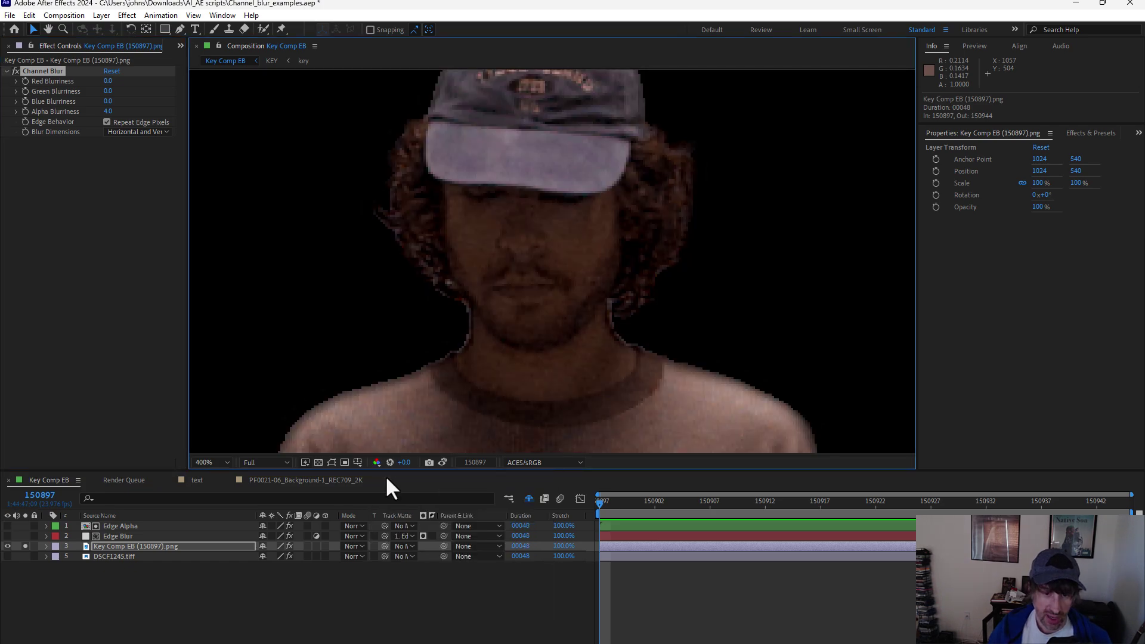
pyautogui.click(24, 546)
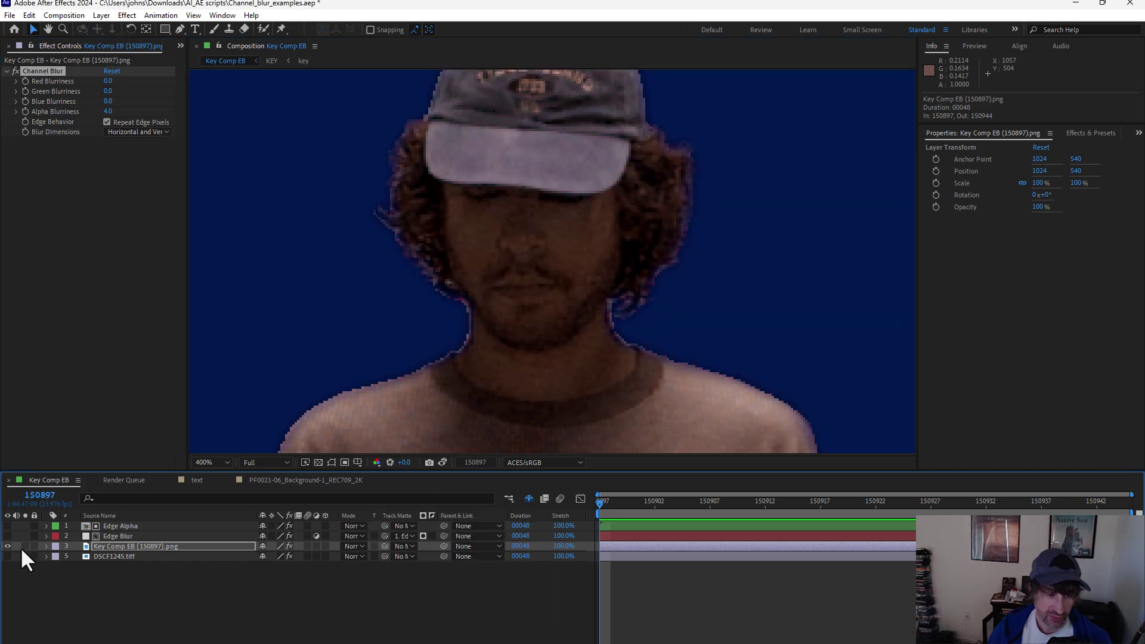
pyautogui.click(8, 556)
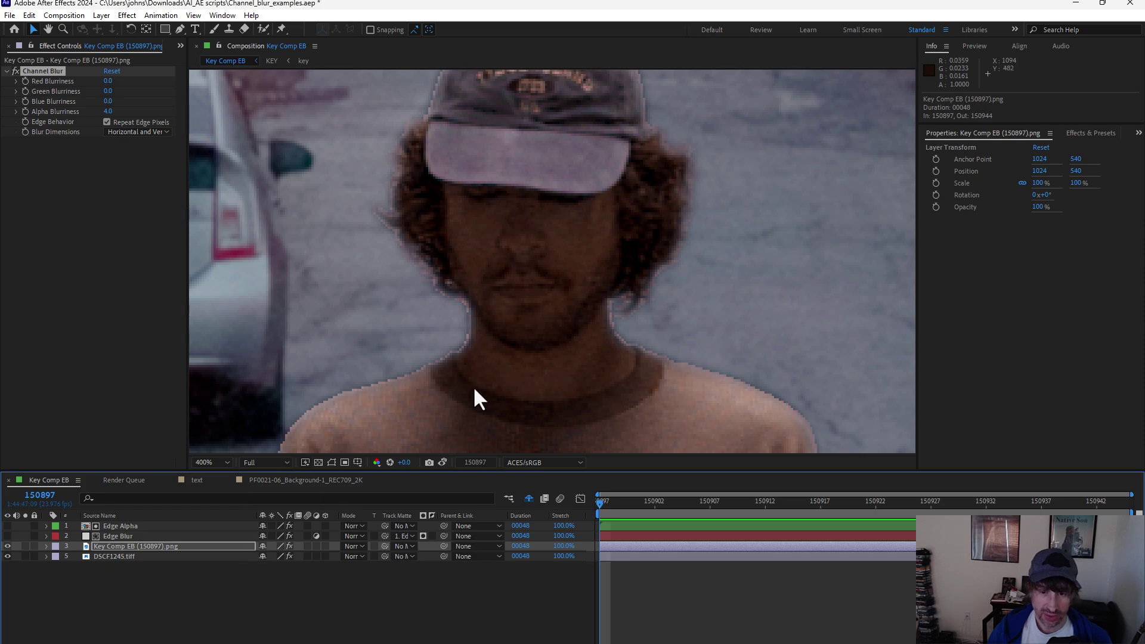
# Reframe the view on the subject's face and re-enable the Channel Blur effect.
pyautogui.scroll(-4, 524, 353)
pyautogui.scroll(4, 525, 353)
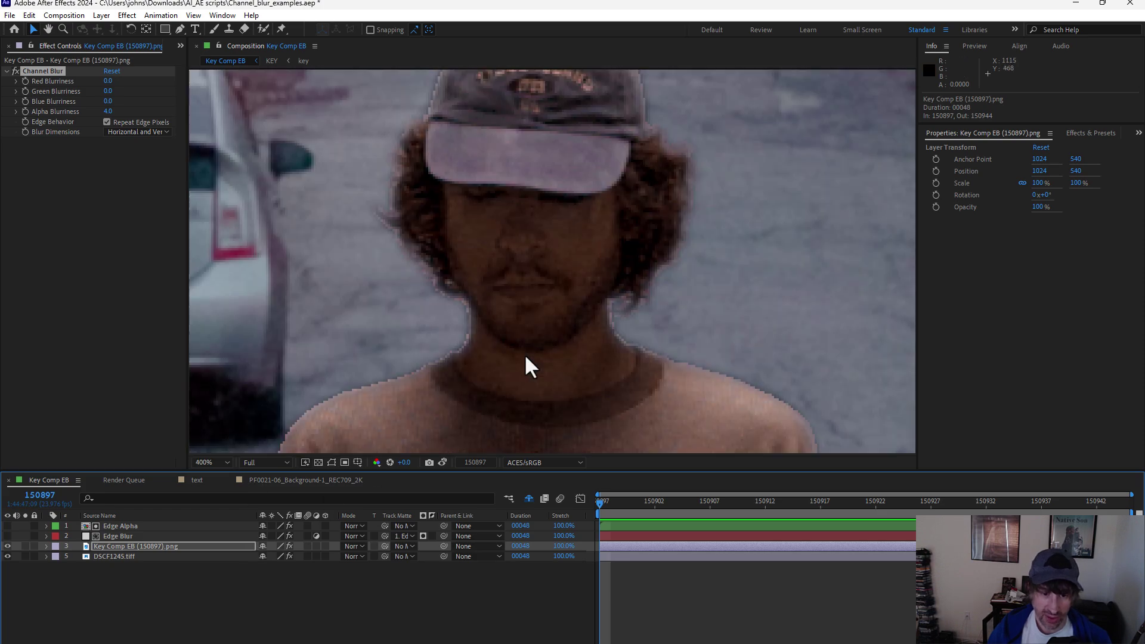
pyautogui.scroll(-3, 486, 371)
pyautogui.scroll(3, 578, 338)
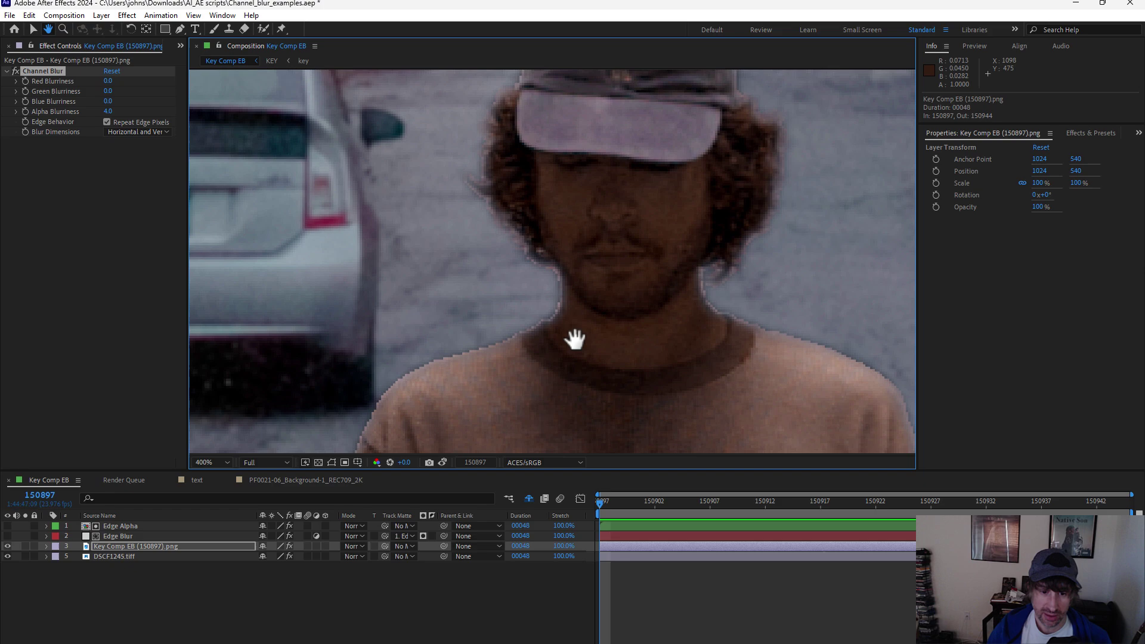
pyautogui.moveTo(574, 340); pyautogui.dragTo(557, 366)
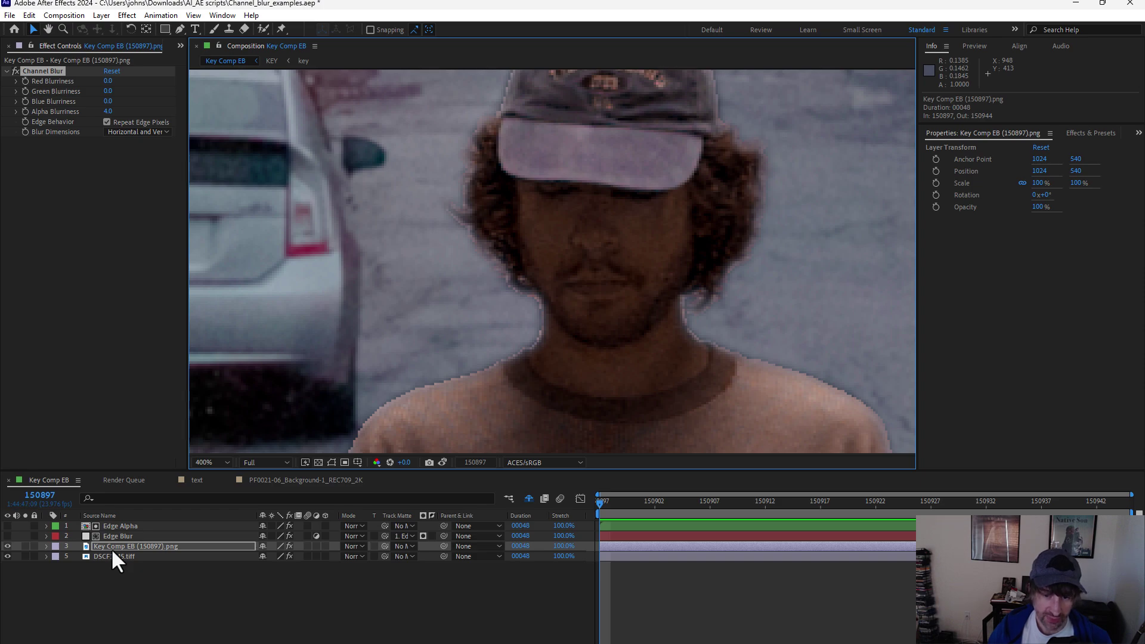
pyautogui.click(13, 73)
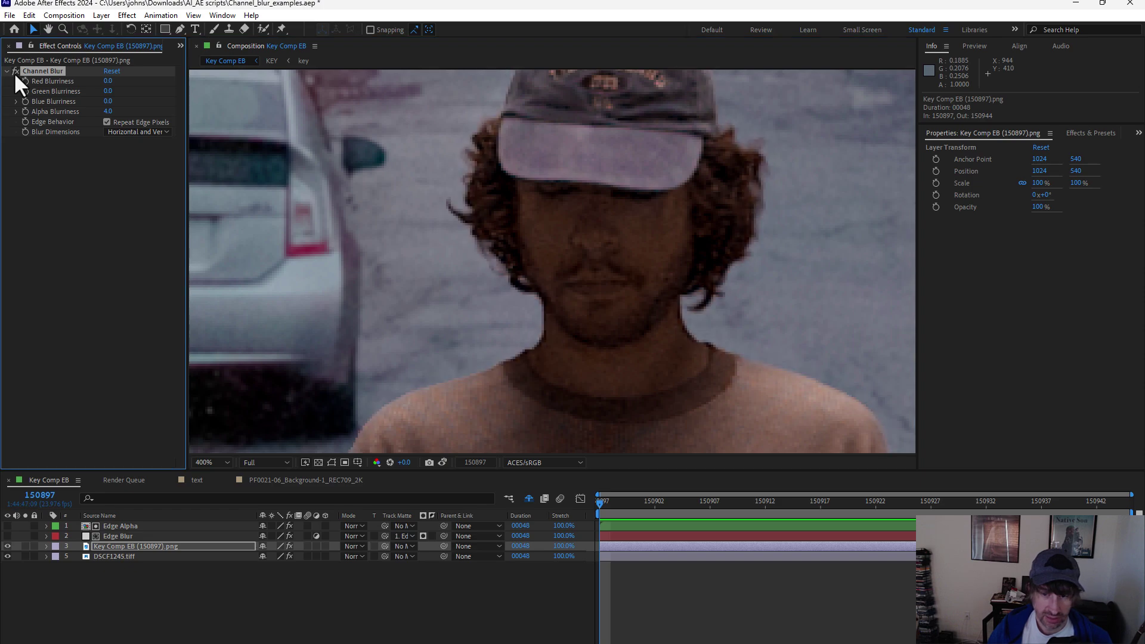
pyautogui.click(13, 73)
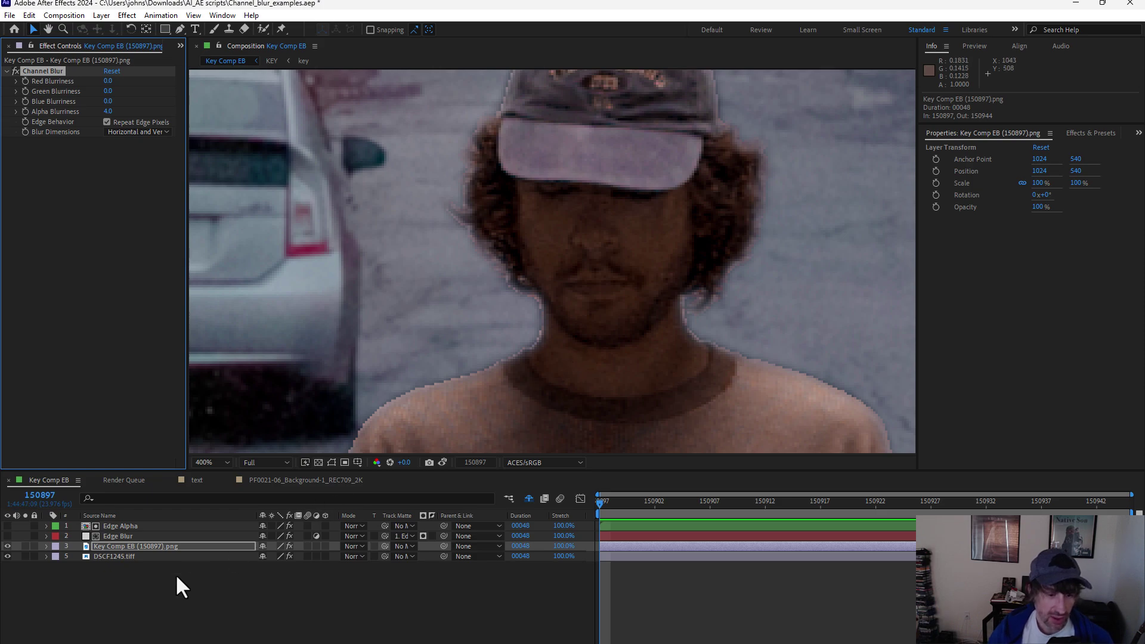
pyautogui.click(134, 536)
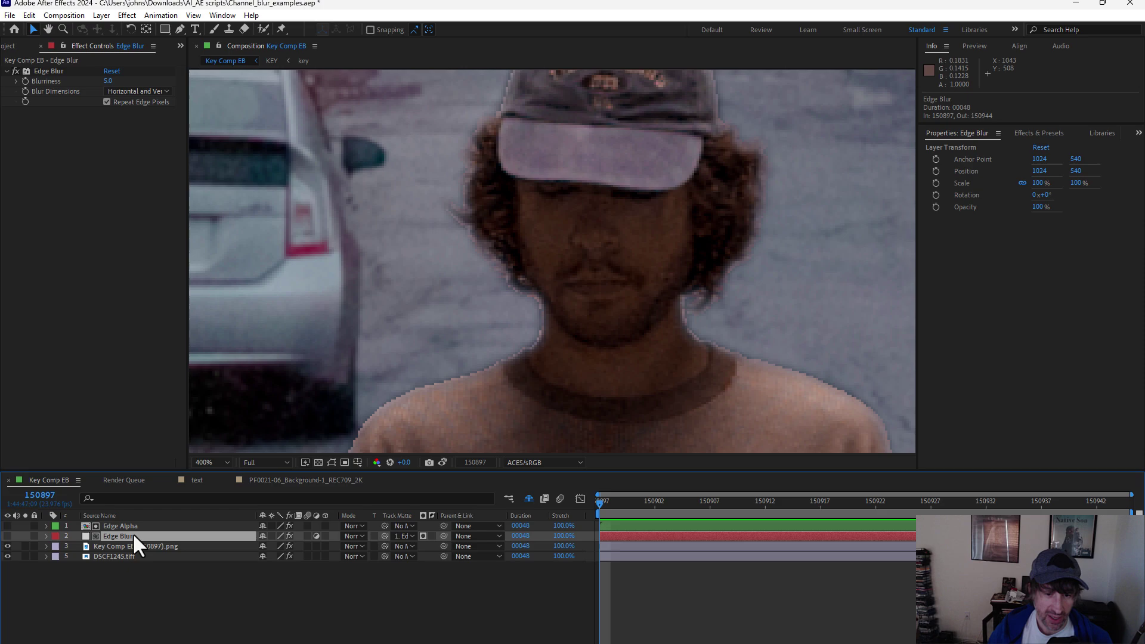
pyautogui.moveTo(132, 532); pyautogui.dragTo(104, 564)
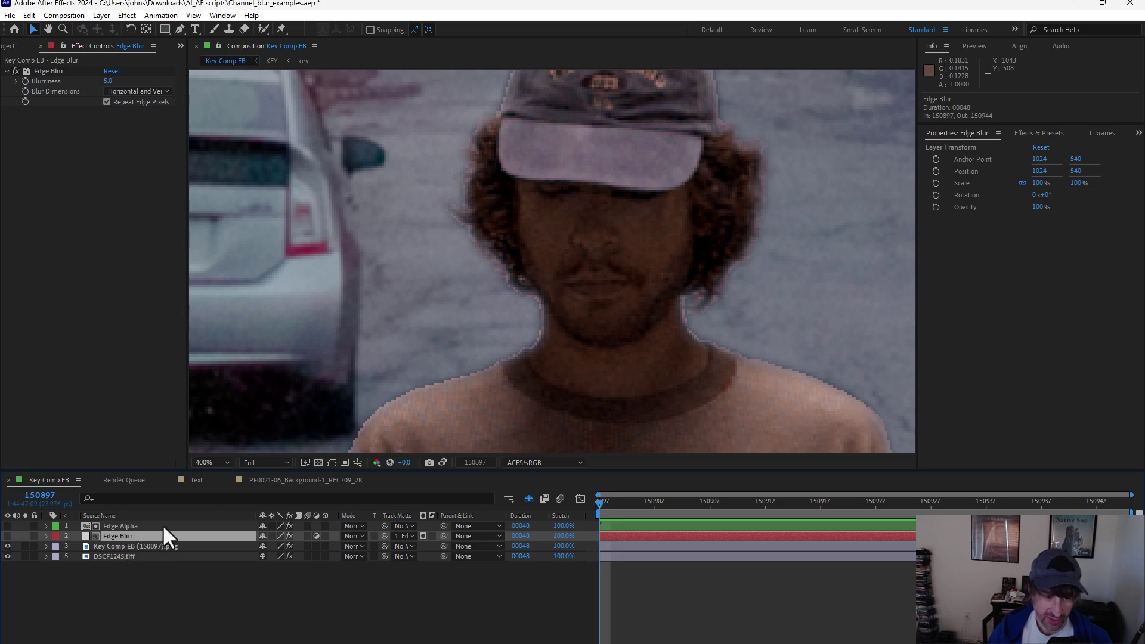
pyautogui.moveTo(163, 531); pyautogui.dragTo(387, 482)
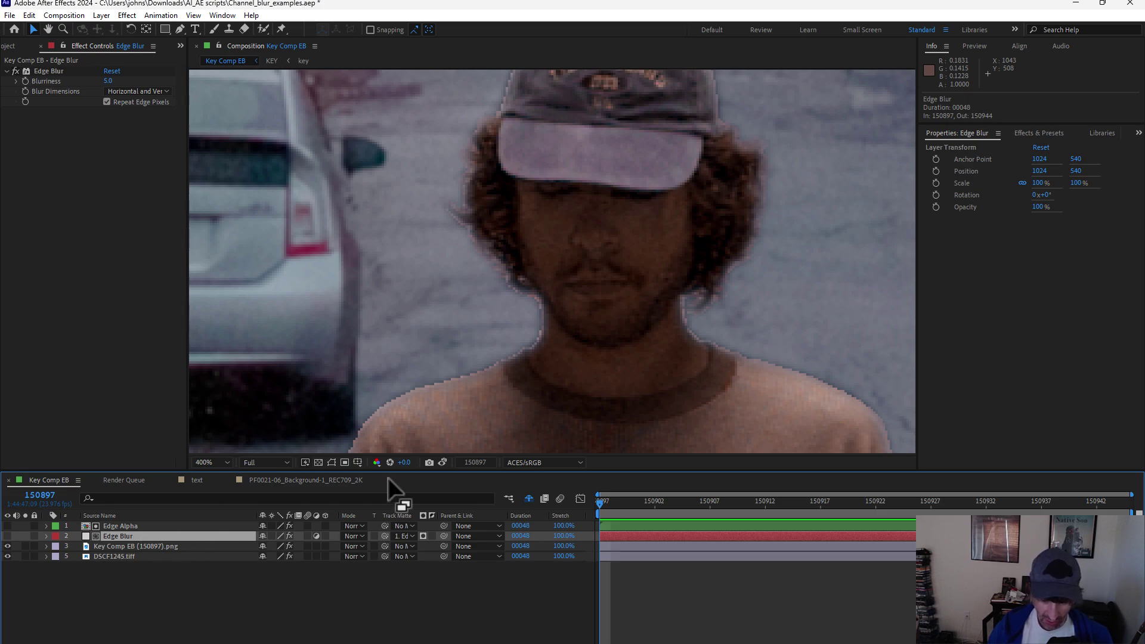
pyautogui.moveTo(389, 486); pyautogui.dragTo(190, 533)
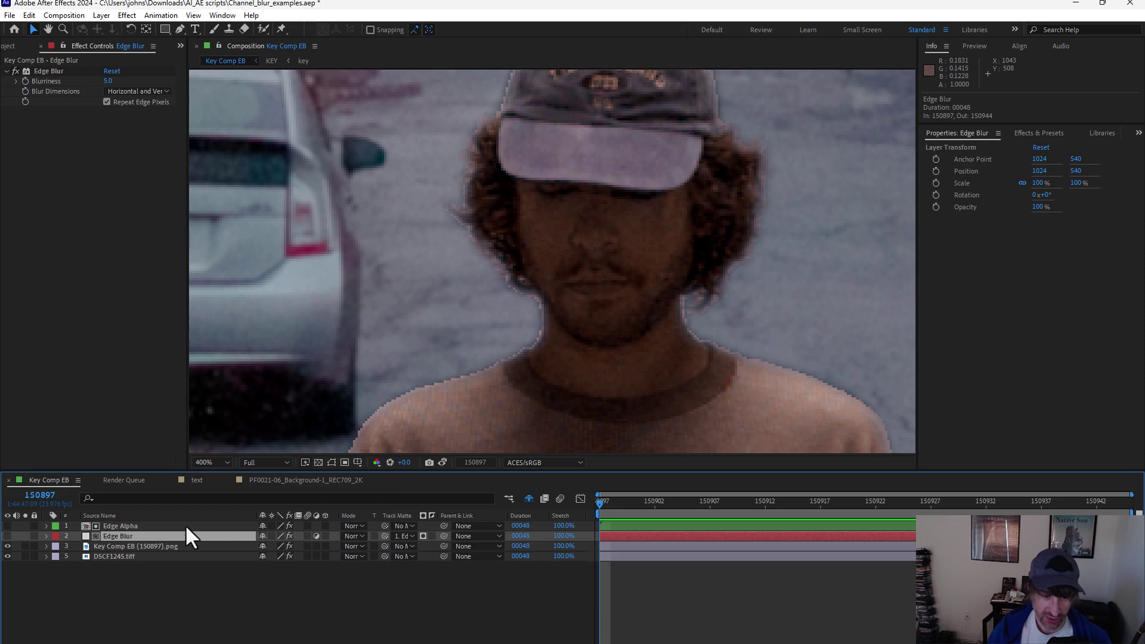
pyautogui.click(125, 546)
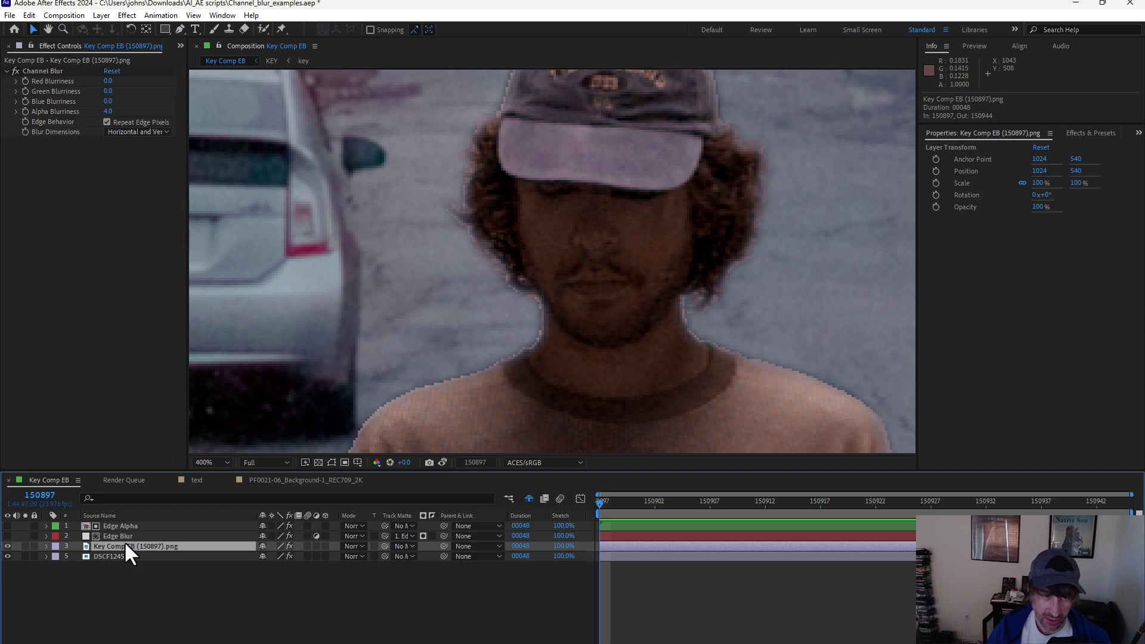
# Try a Channel Blur Alpha Blurriness of 1.0, then settle on 3.0.
pyautogui.click(108, 112)
pyautogui.write('1')
pyautogui.press('Return')
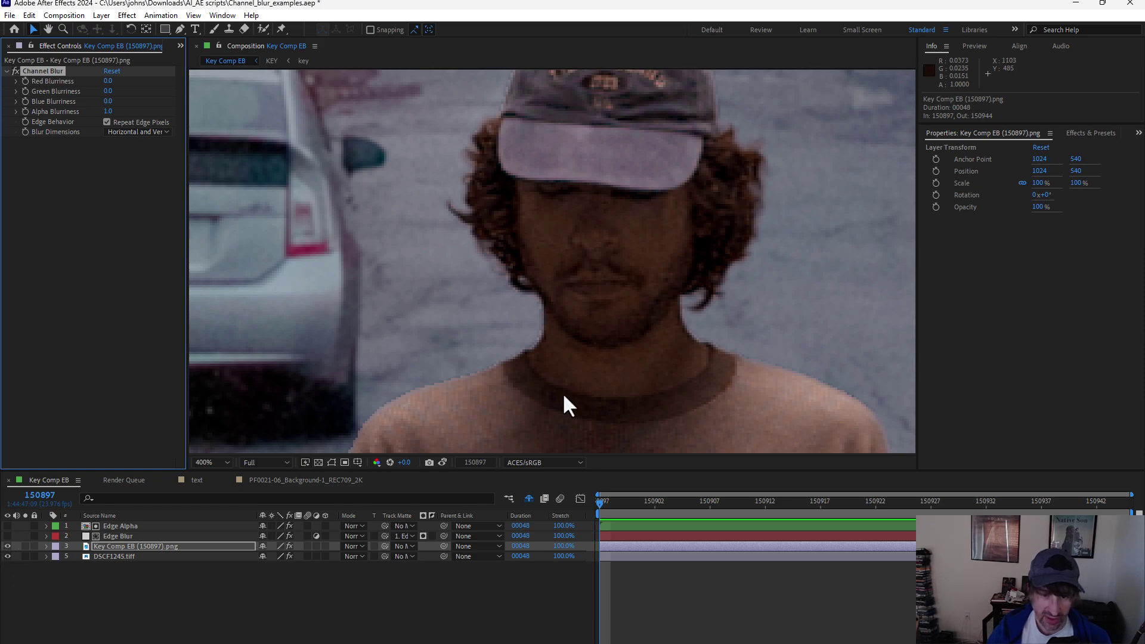
pyautogui.click(108, 111)
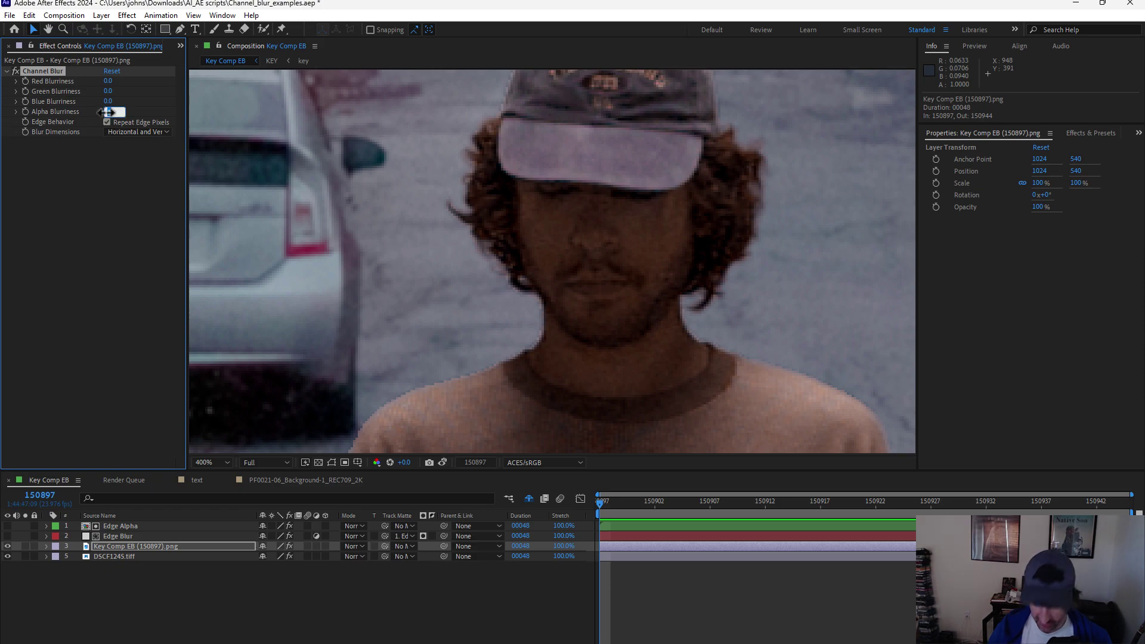
pyautogui.write('3')
pyautogui.press('Return')
pyautogui.click(441, 462)
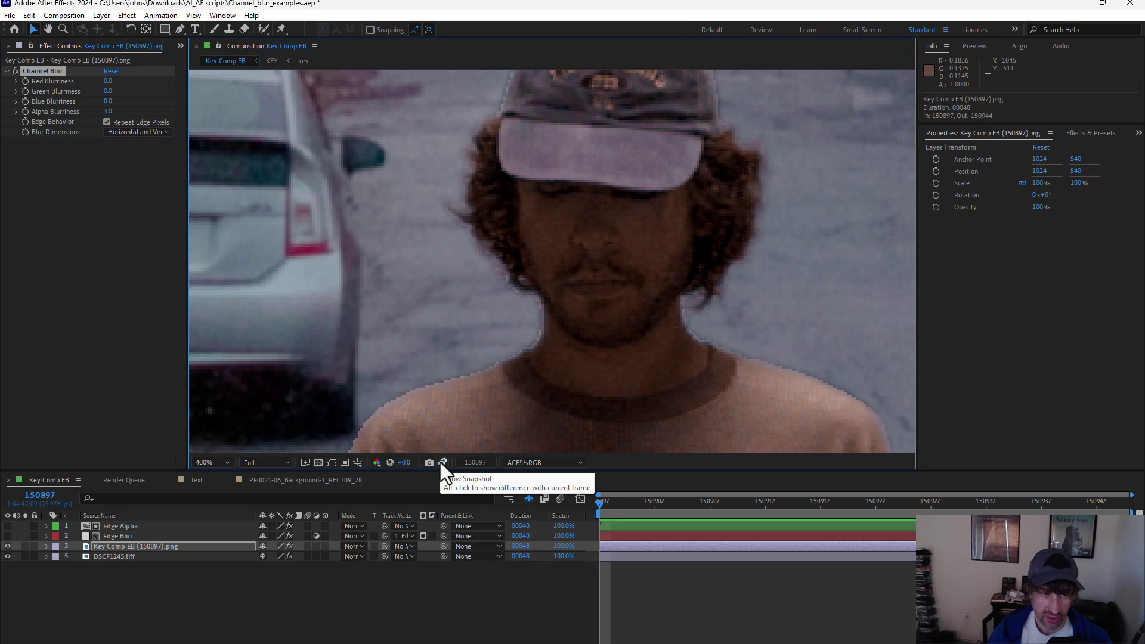
pyautogui.click(442, 462)
pyautogui.click(442, 462)
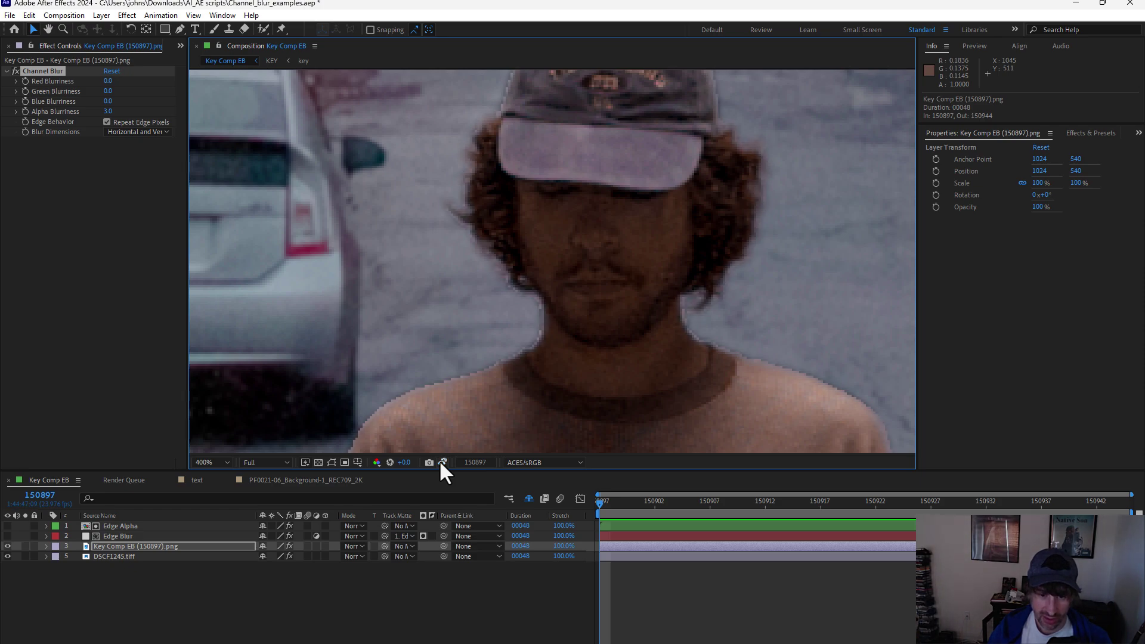
pyautogui.click(442, 463)
pyautogui.click(127, 546)
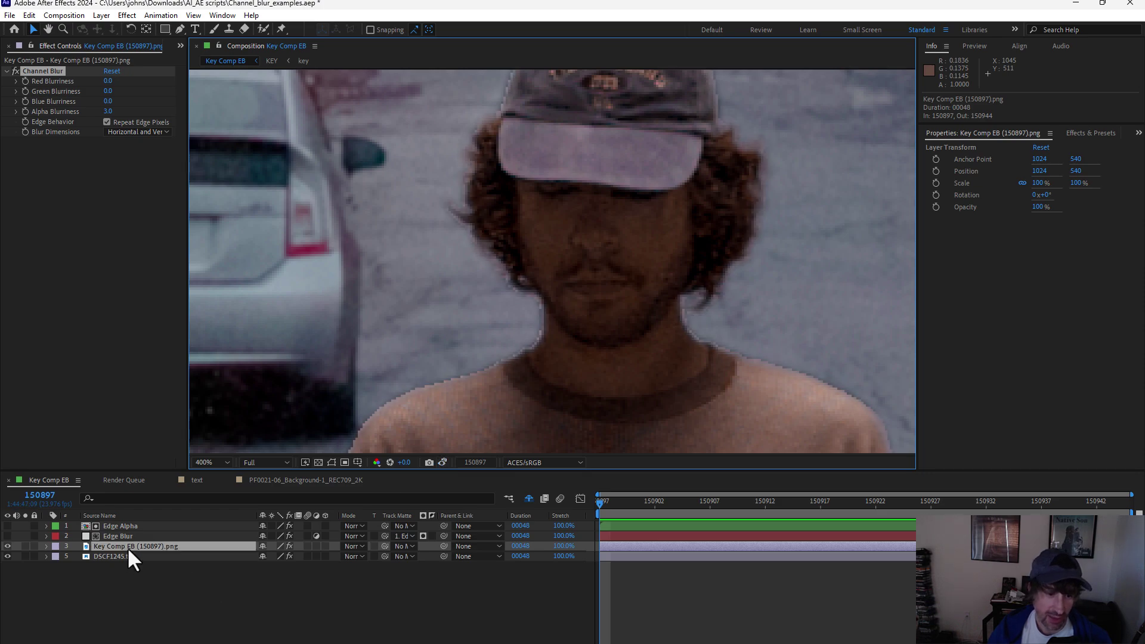
# Switch to the letter E text comp and pan and zoom around the E's bars.
pyautogui.click(199, 481)
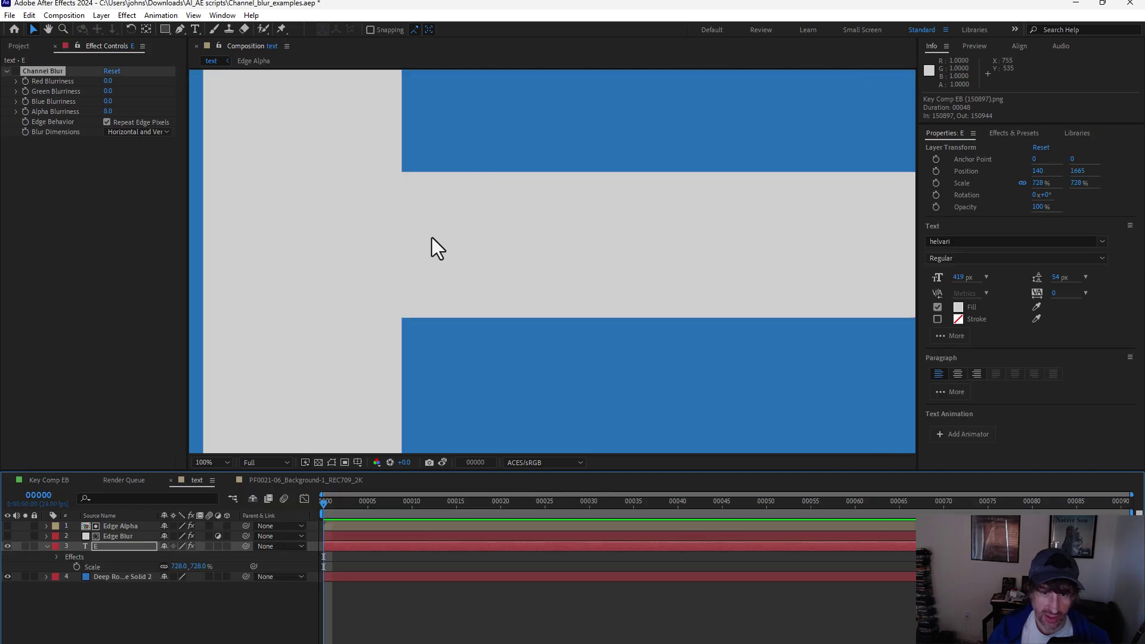
pyautogui.press('h')
pyautogui.moveTo(432, 237); pyautogui.dragTo(442, 324)
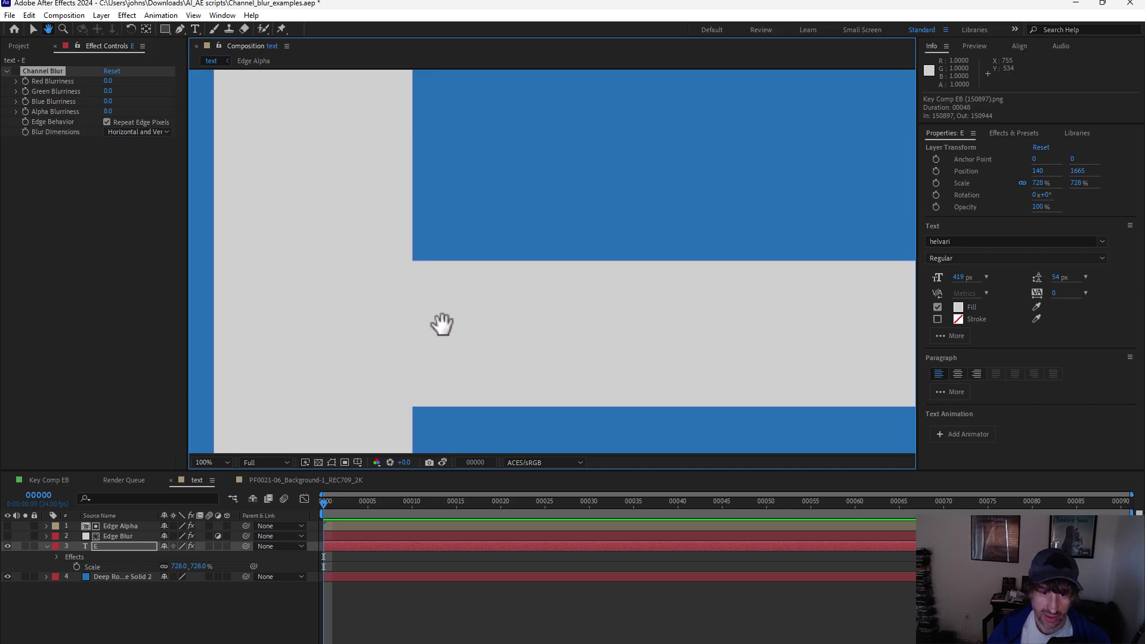
pyautogui.press('v')
pyautogui.press(',')
pyautogui.press(',')
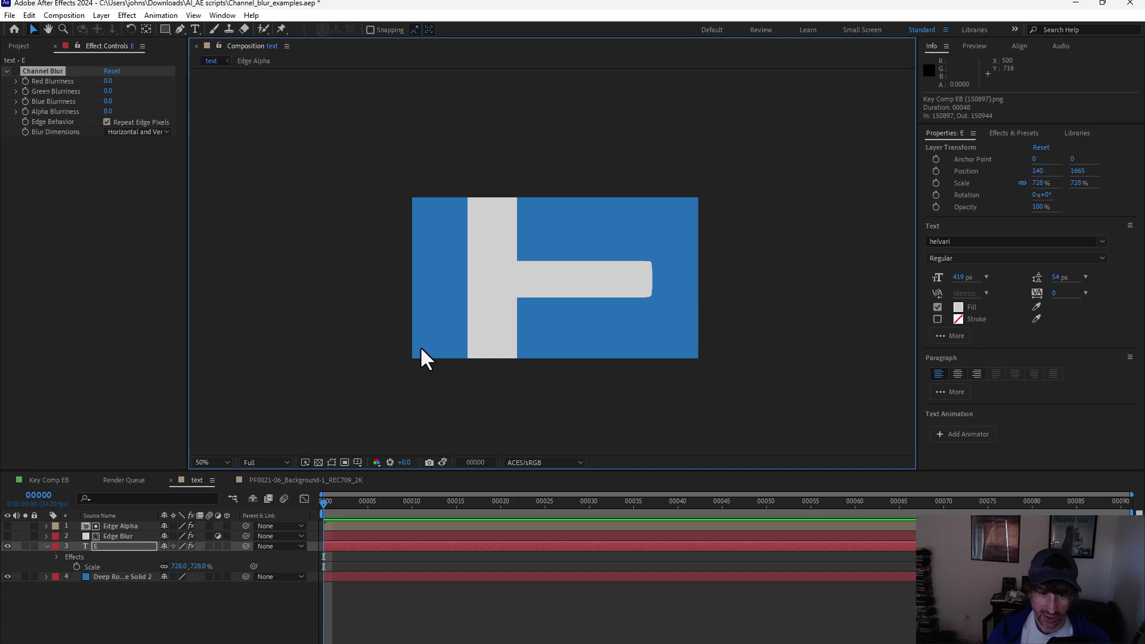
pyautogui.press('.')
pyautogui.press('.')
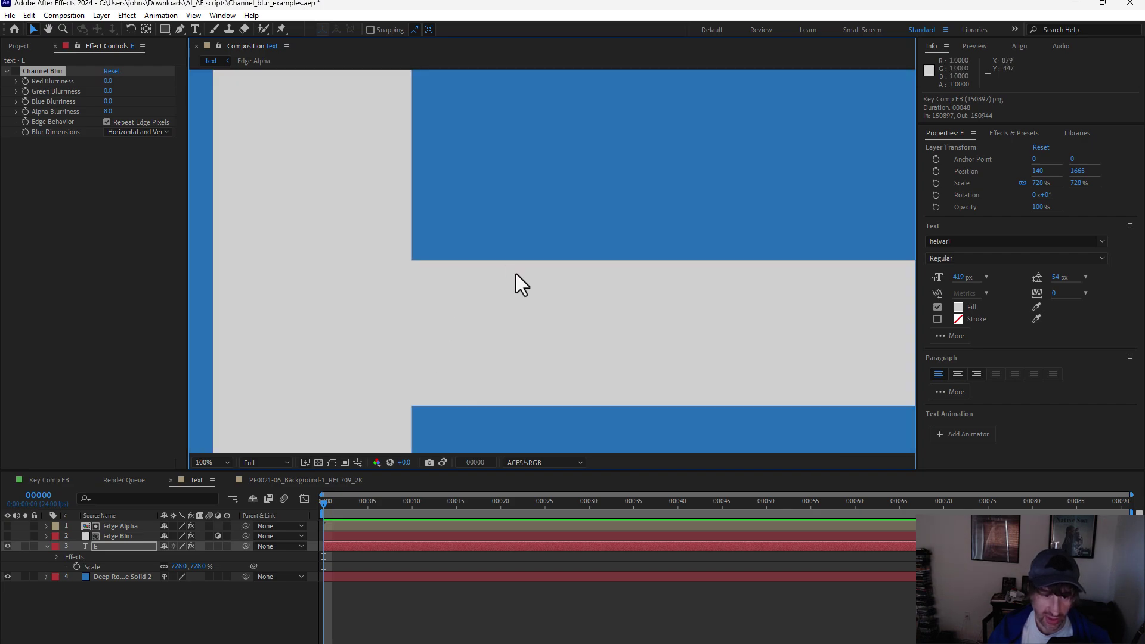
# Enter 50 for the E layer's Channel Blur Alpha Blurriness.
pyautogui.click(117, 536)
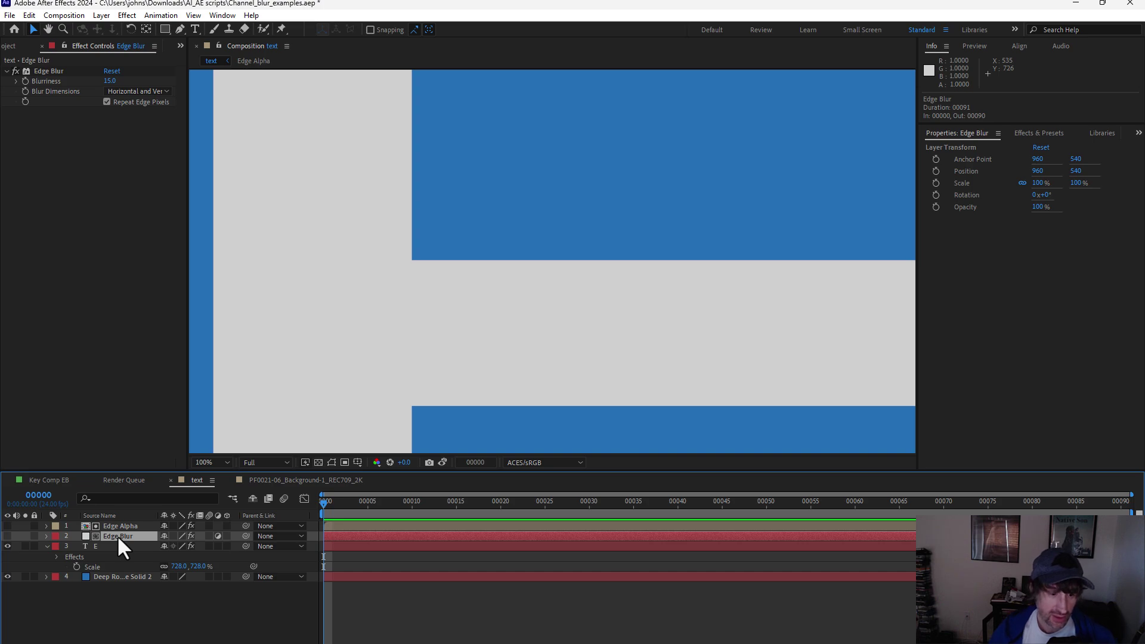
pyautogui.click(106, 545)
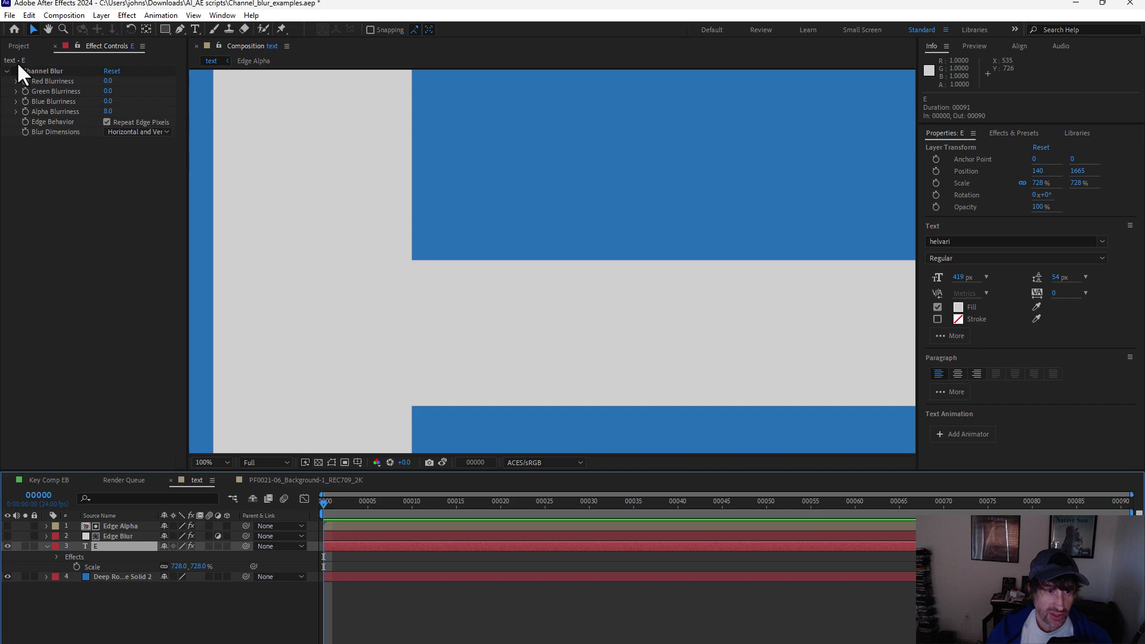
pyautogui.click(108, 112)
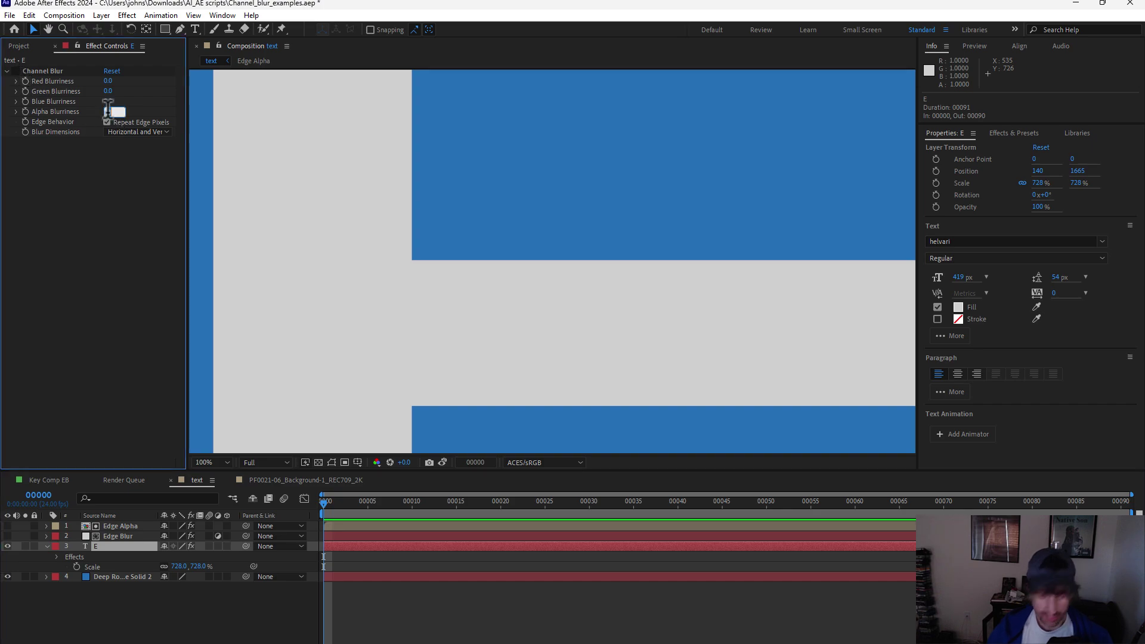
pyautogui.write('50')
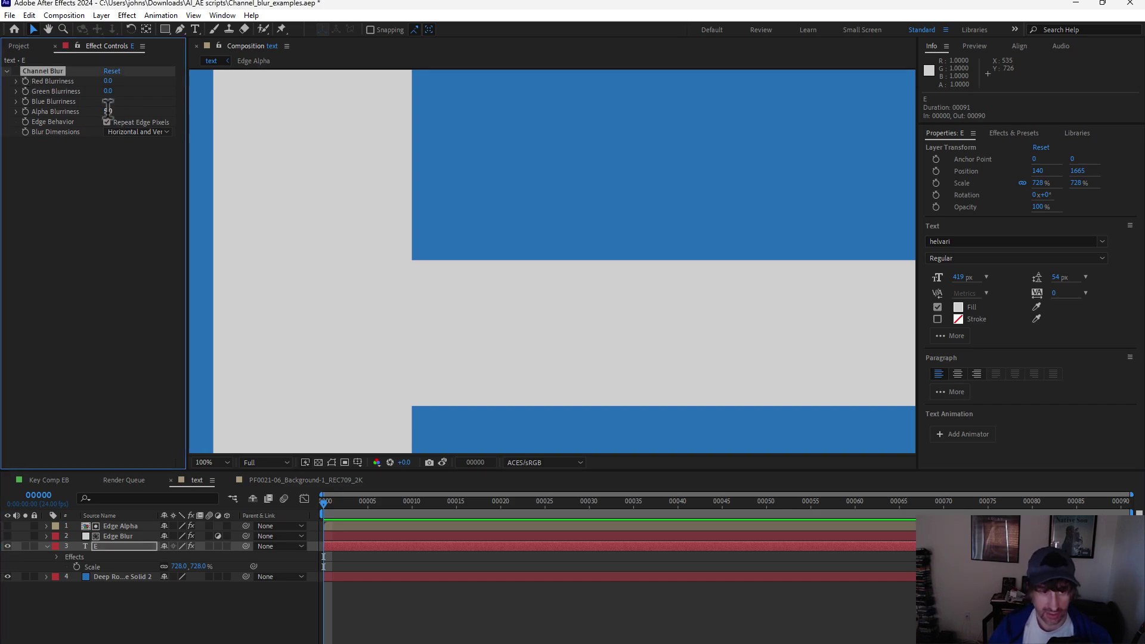
pyautogui.press('Return')
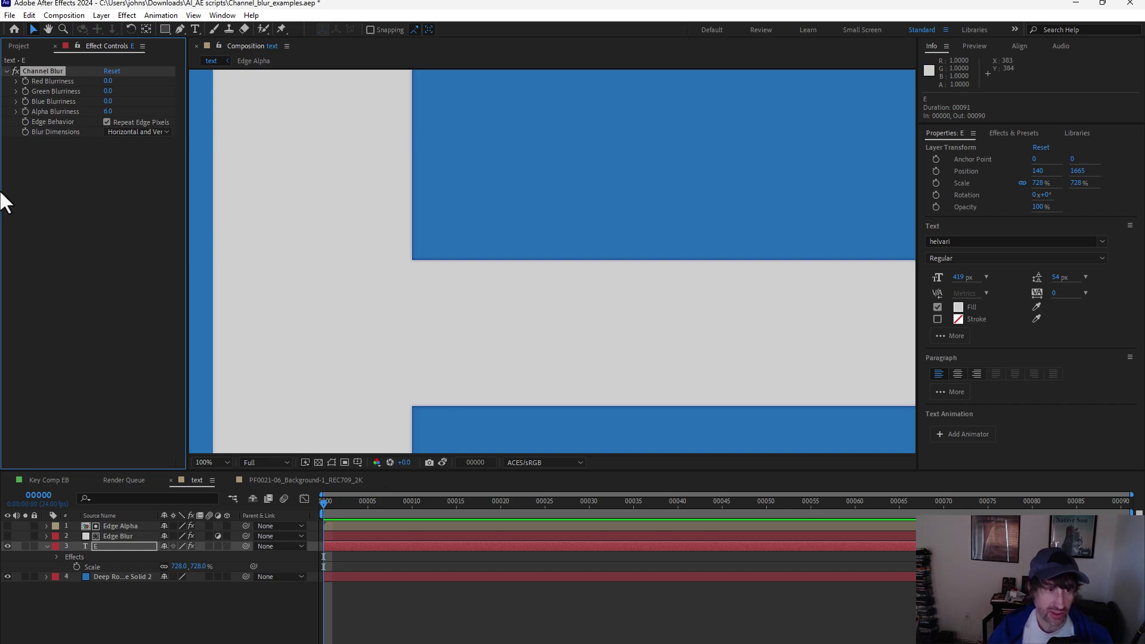
# Take a snapshot, turn on the Edge Blur layer, and compare it against the snapshot.
pyautogui.click(427, 464)
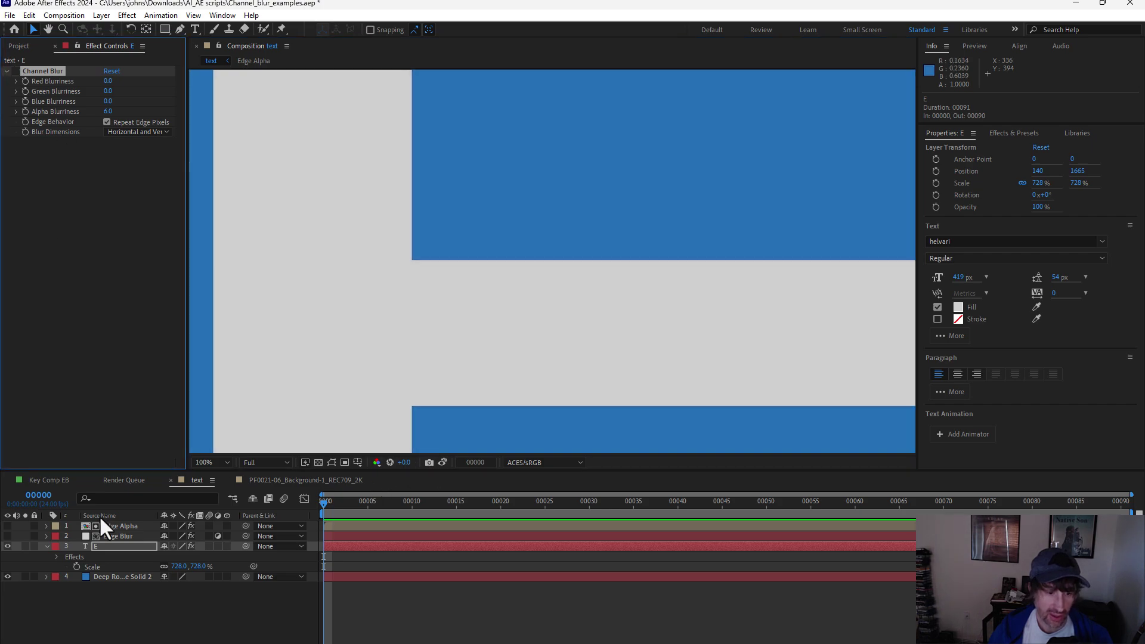
pyautogui.click(107, 536)
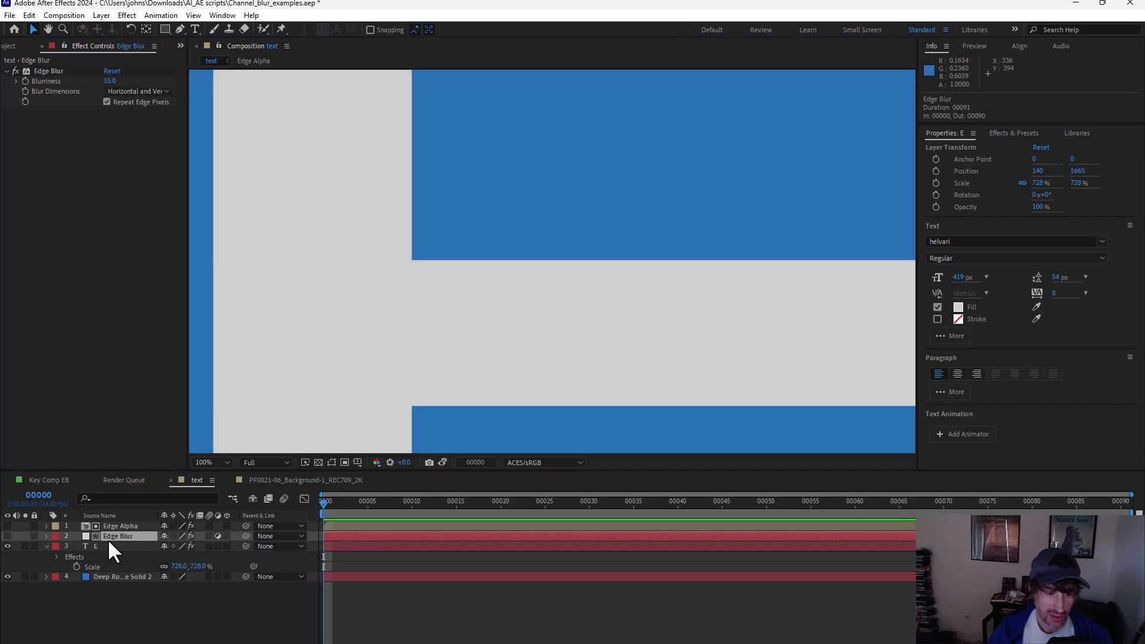
pyautogui.click(6, 537)
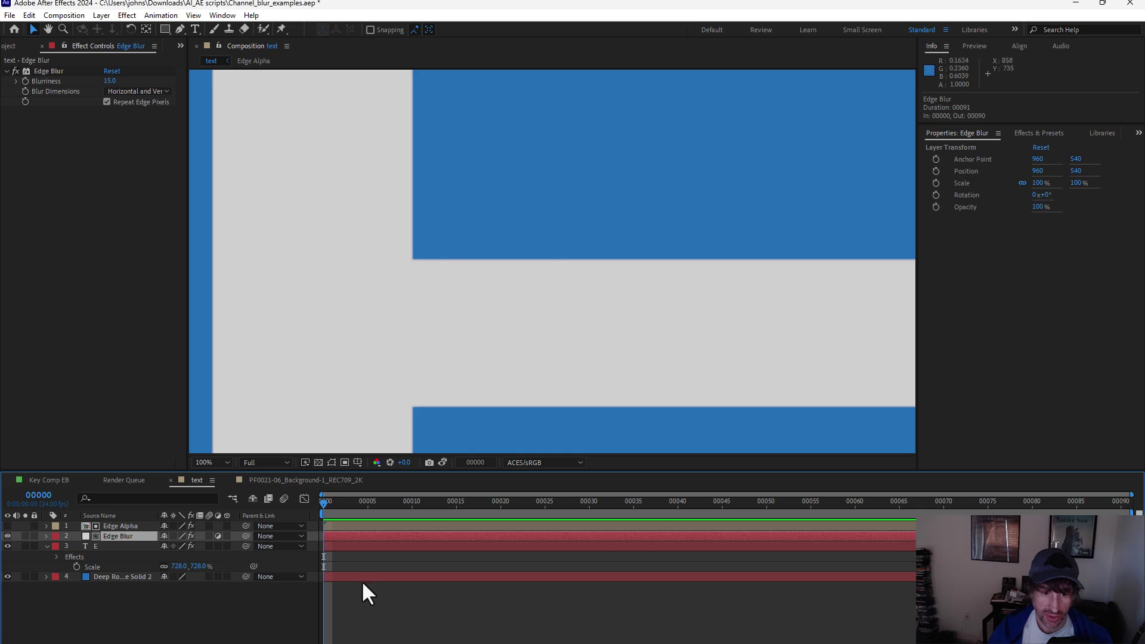
pyautogui.click(442, 463)
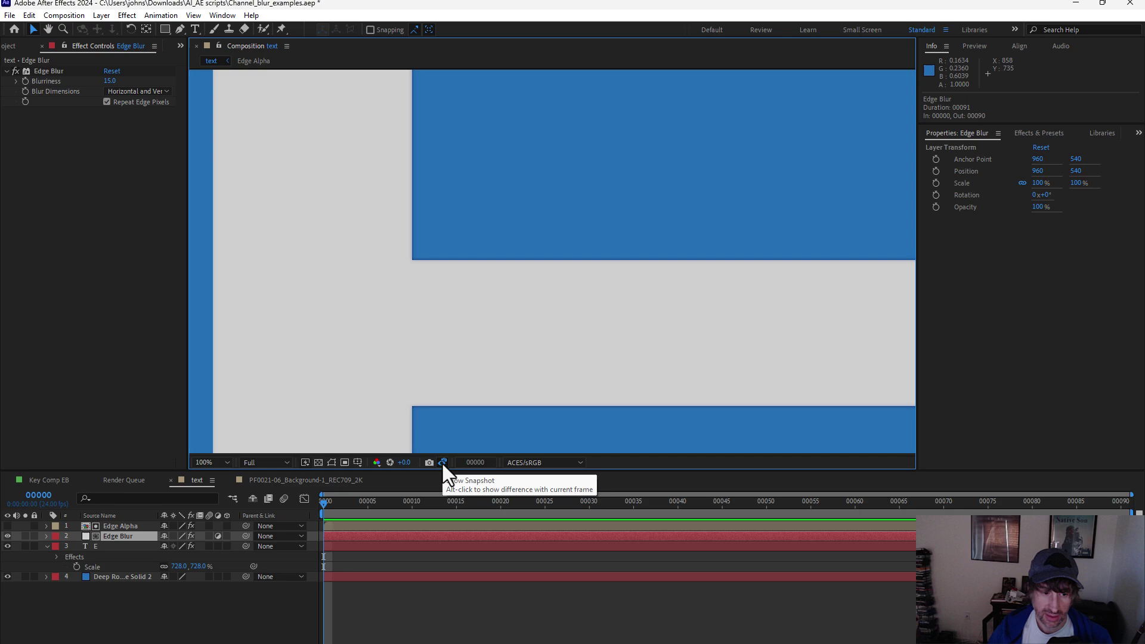
pyautogui.moveTo(442, 463); pyautogui.dragTo(443, 465)
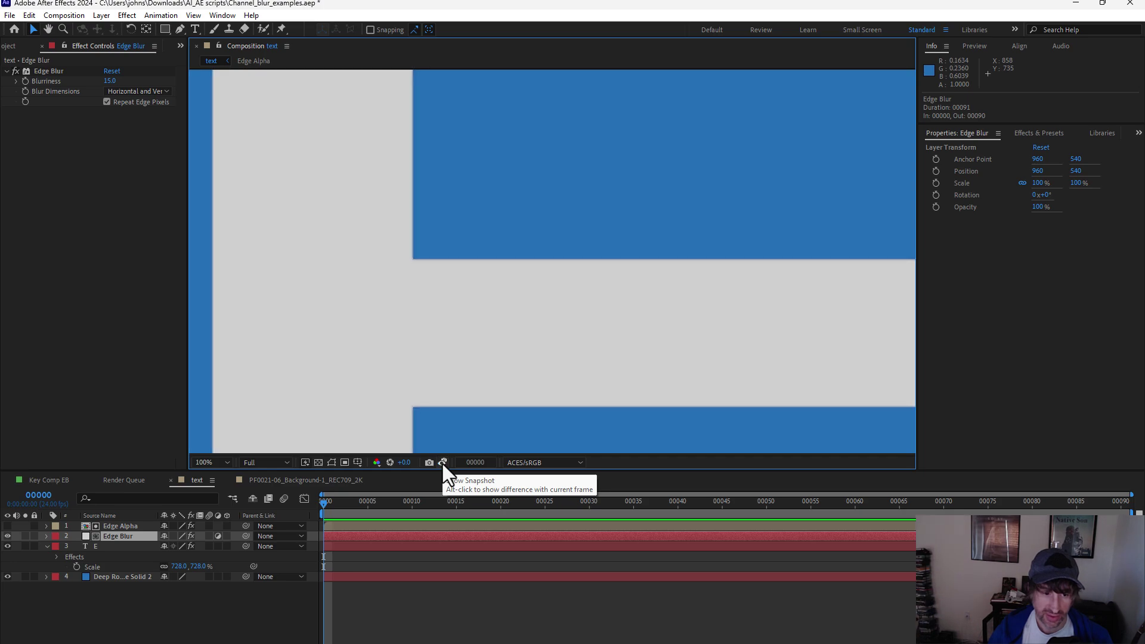
# Lower the Edge Blur layer's opacity, then switch to the PF0021-06_Background-1_REC709_2K comp.
pyautogui.click(111, 533)
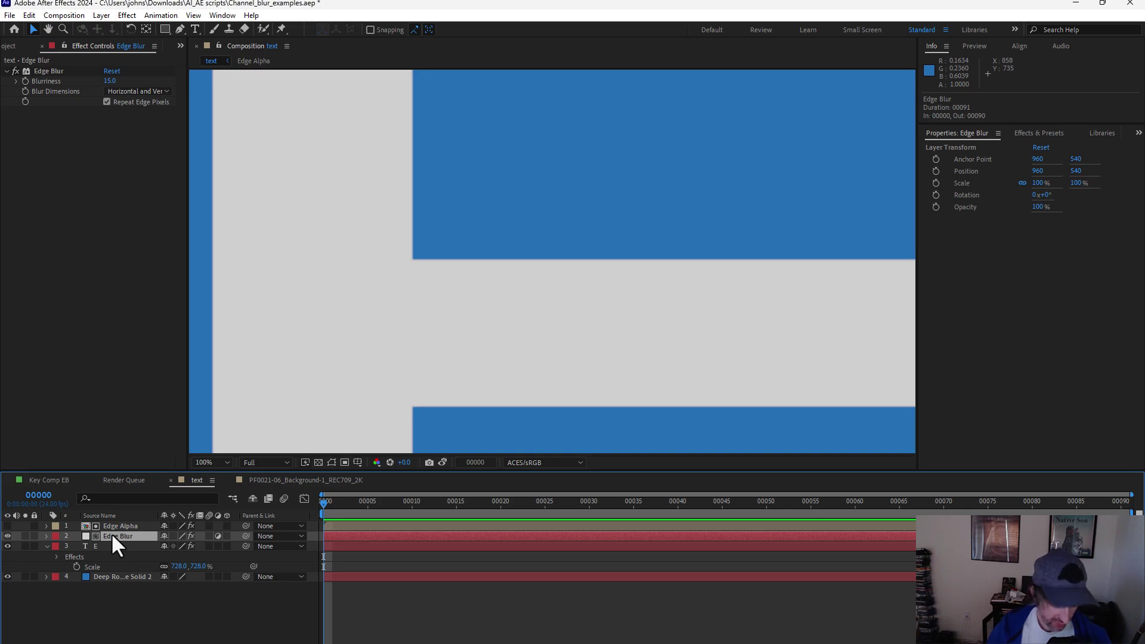
pyautogui.press('t')
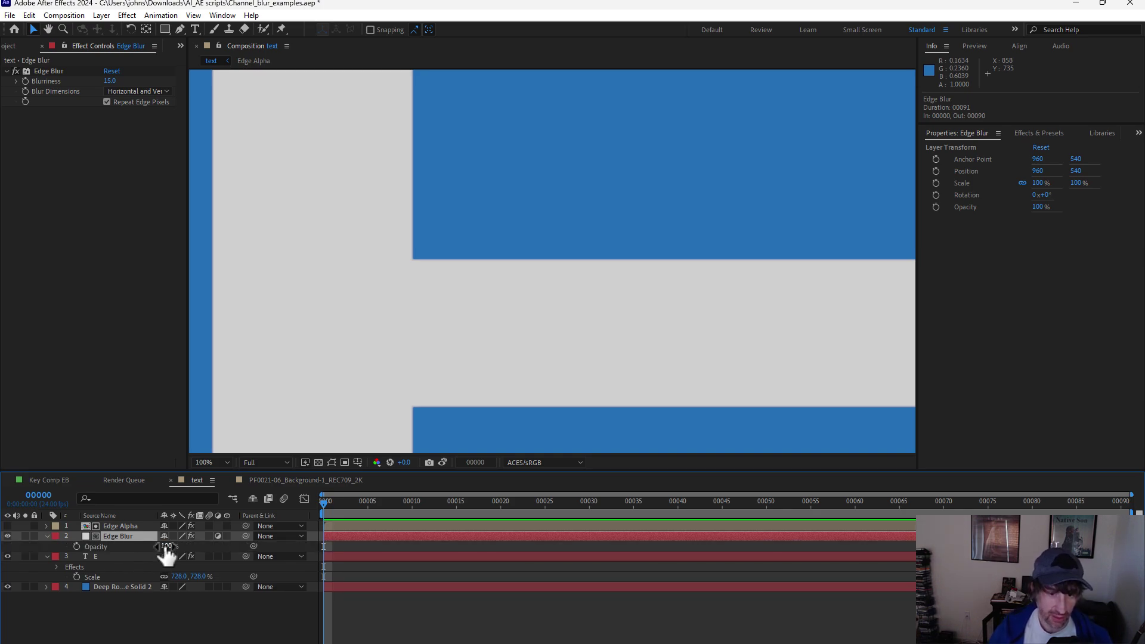
pyautogui.moveTo(166, 548); pyautogui.dragTo(126, 549)
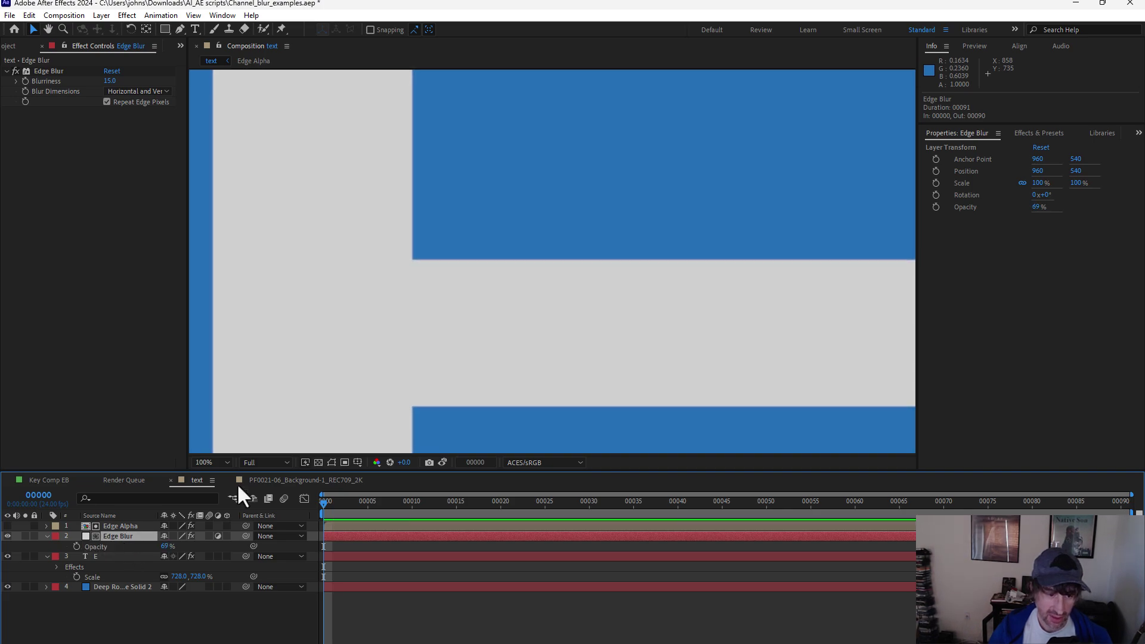
pyautogui.click(283, 478)
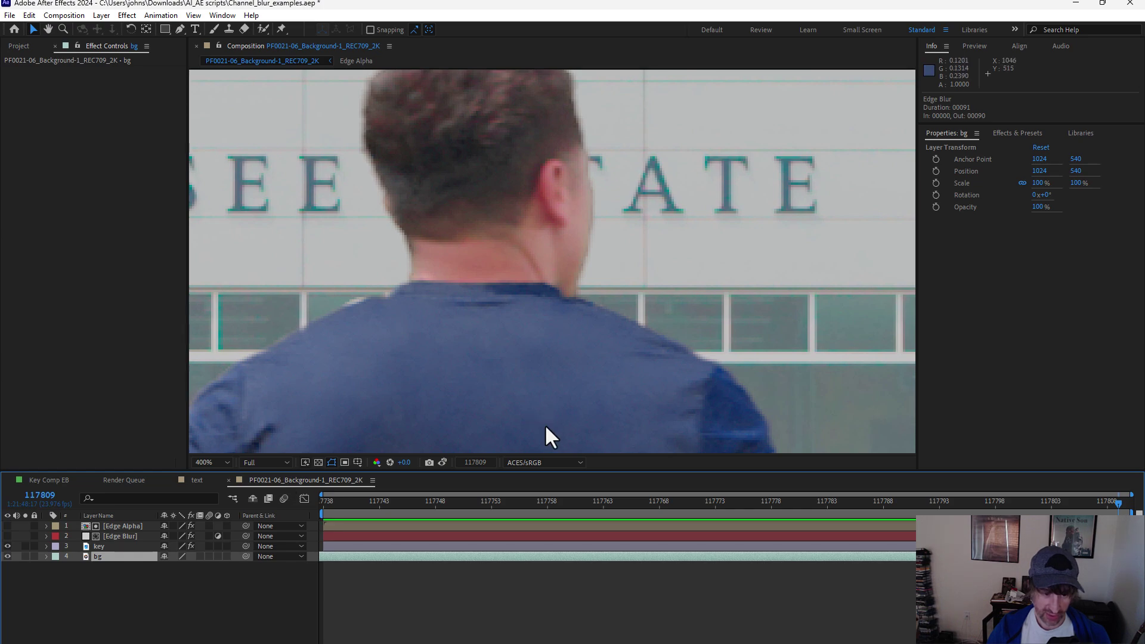
pyautogui.click(103, 546)
pyautogui.click(121, 536)
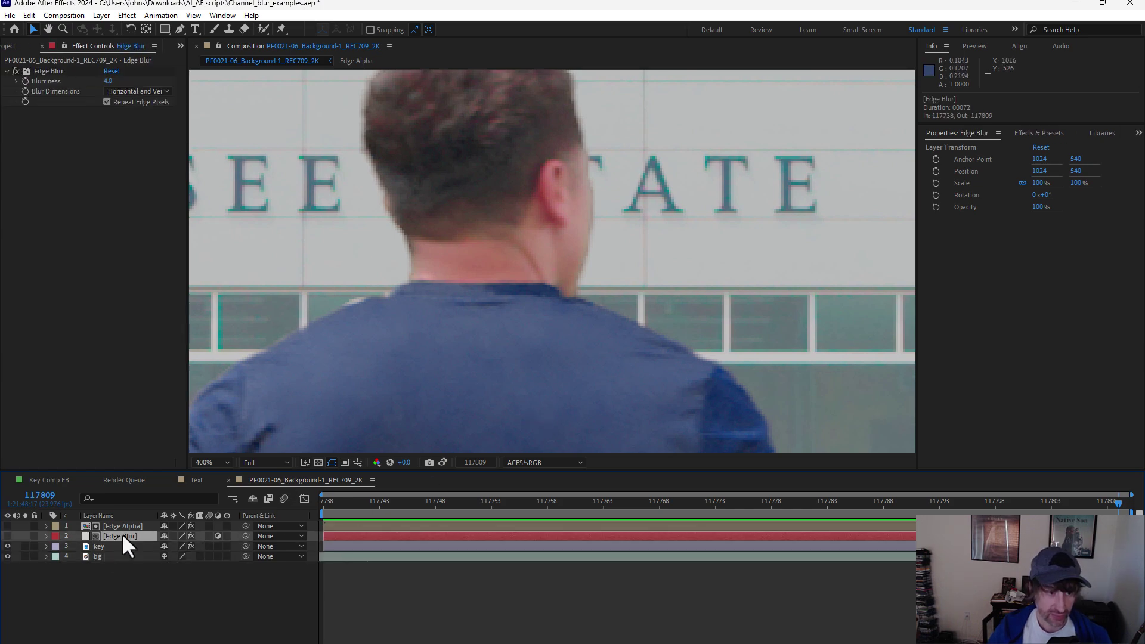
pyautogui.scroll(-4, 428, 369)
pyautogui.scroll(4, 428, 367)
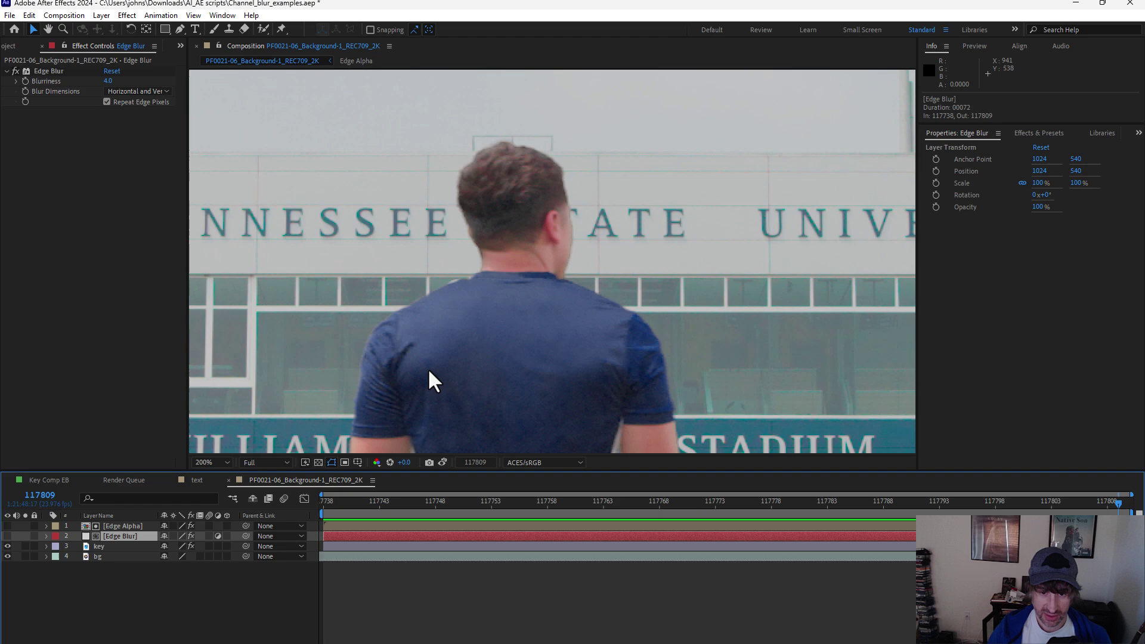
pyautogui.scroll(-1, 428, 368)
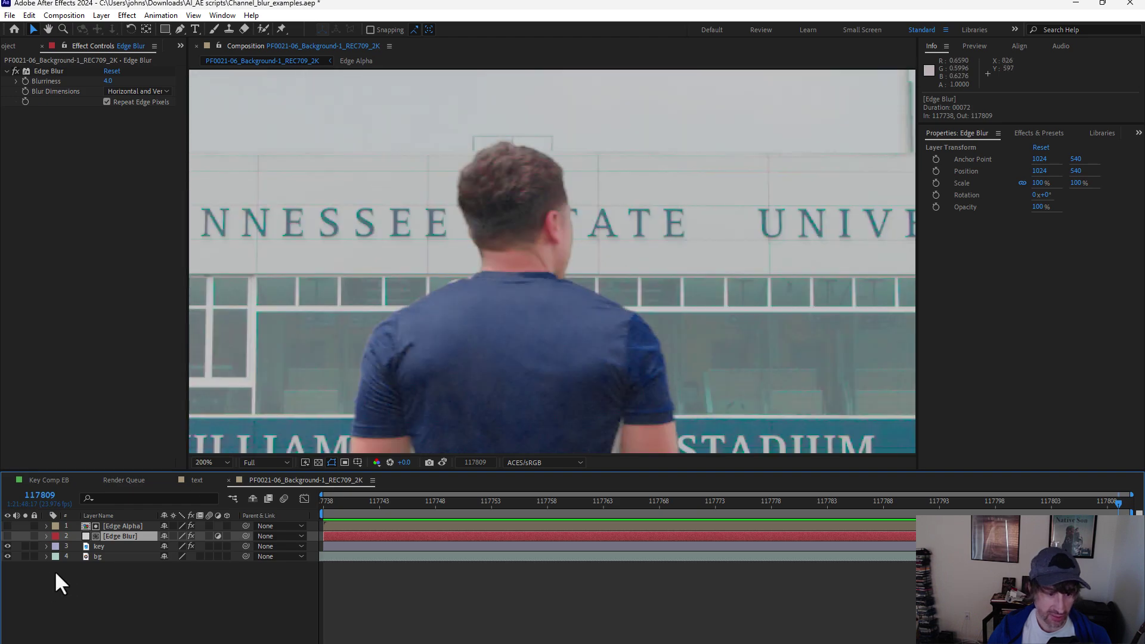
pyautogui.click(104, 545)
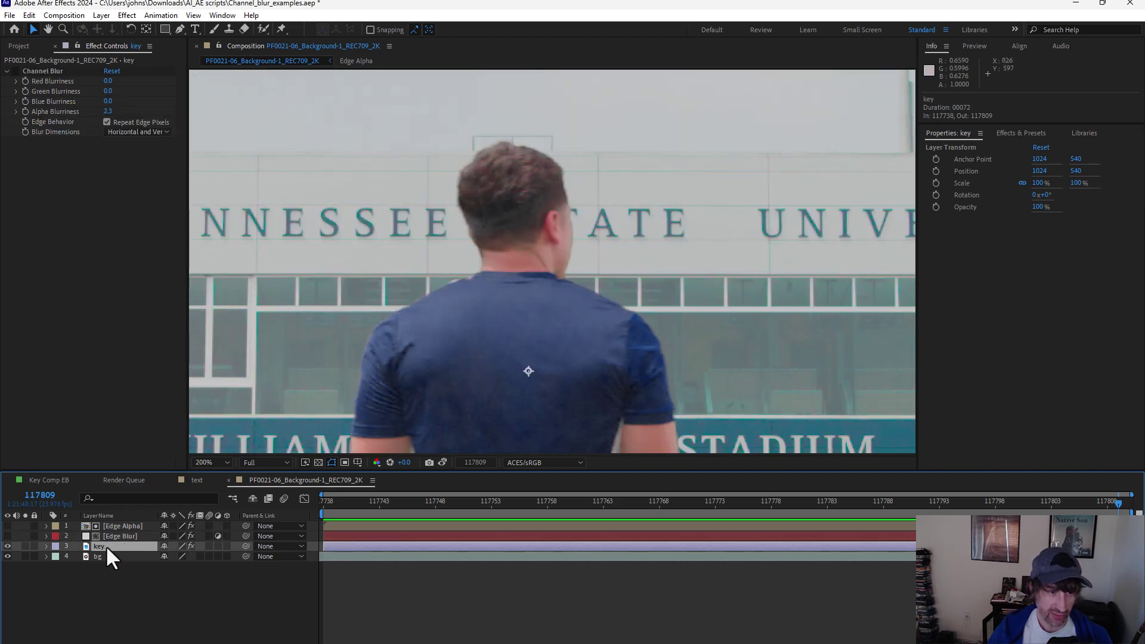
pyautogui.click(119, 535)
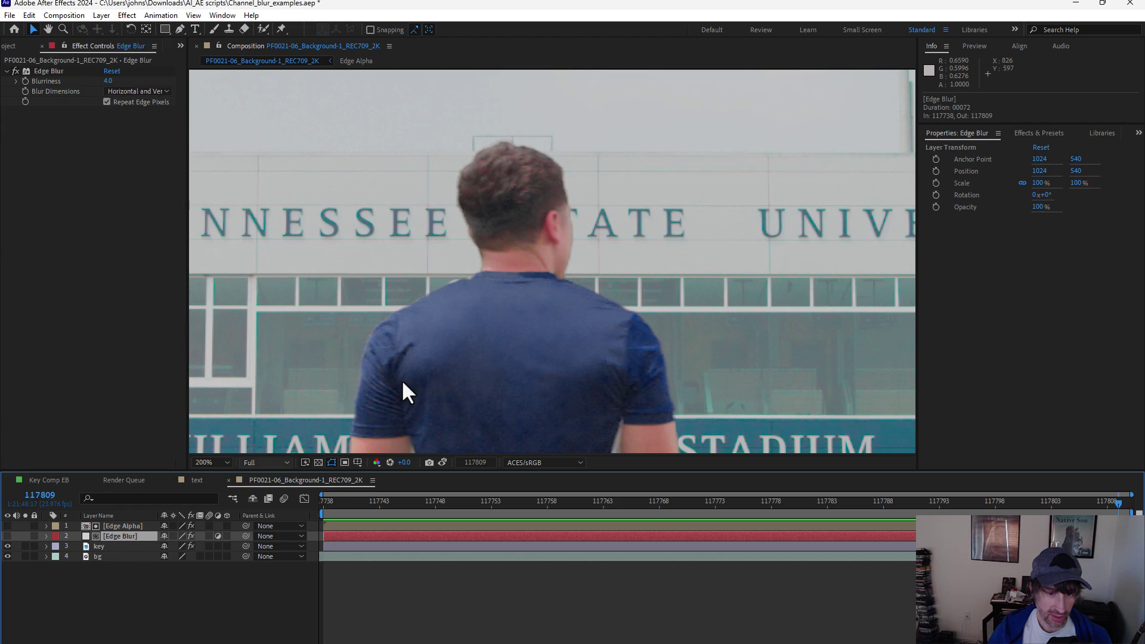
pyautogui.scroll(1, 498, 341)
pyautogui.press(',')
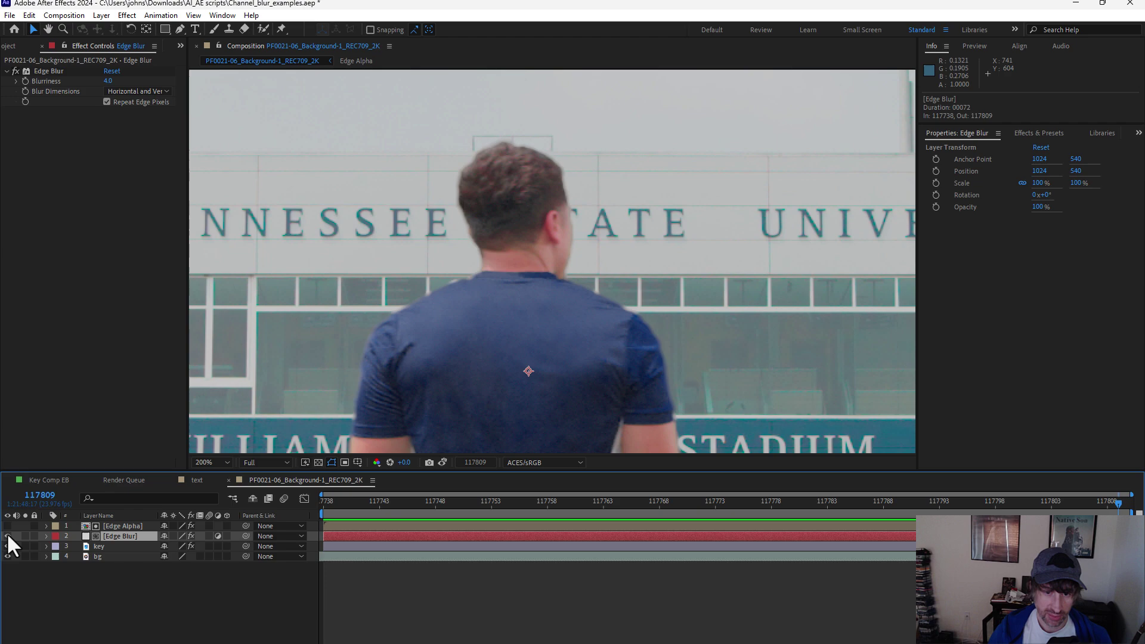
pyautogui.press('.')
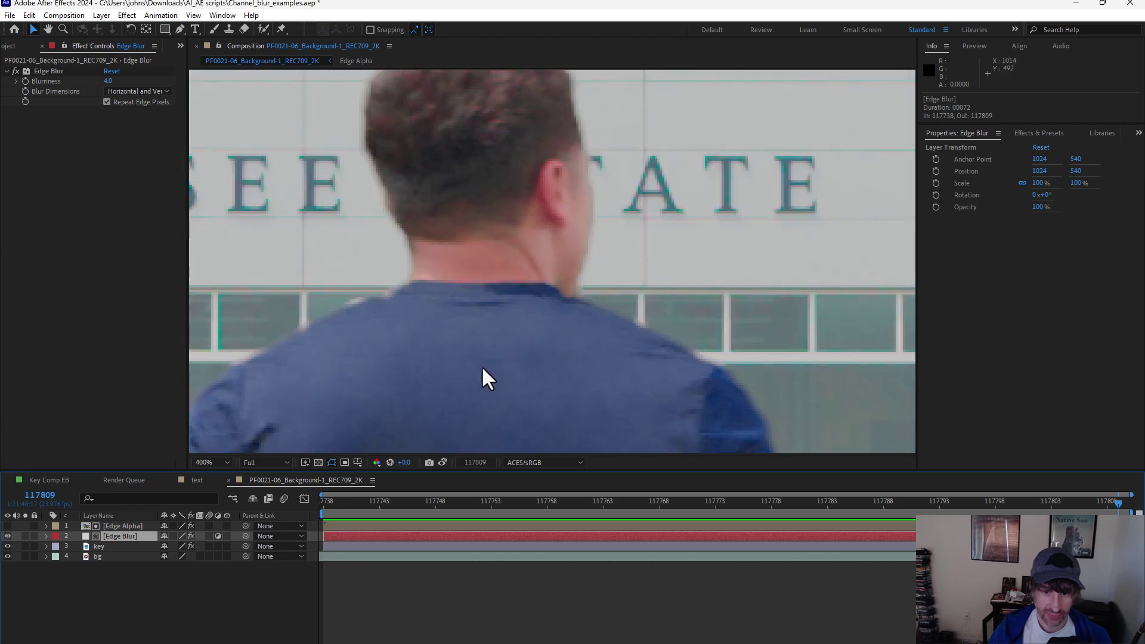
pyautogui.click(8, 535)
pyautogui.click(7, 535)
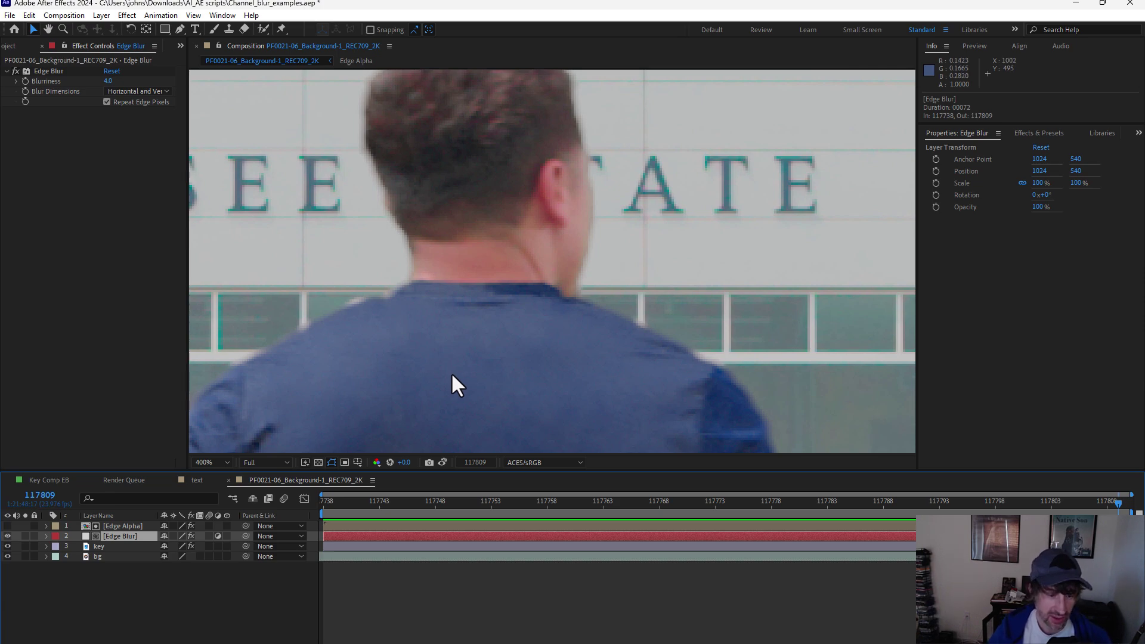
pyautogui.click(6, 535)
pyautogui.click(6, 535)
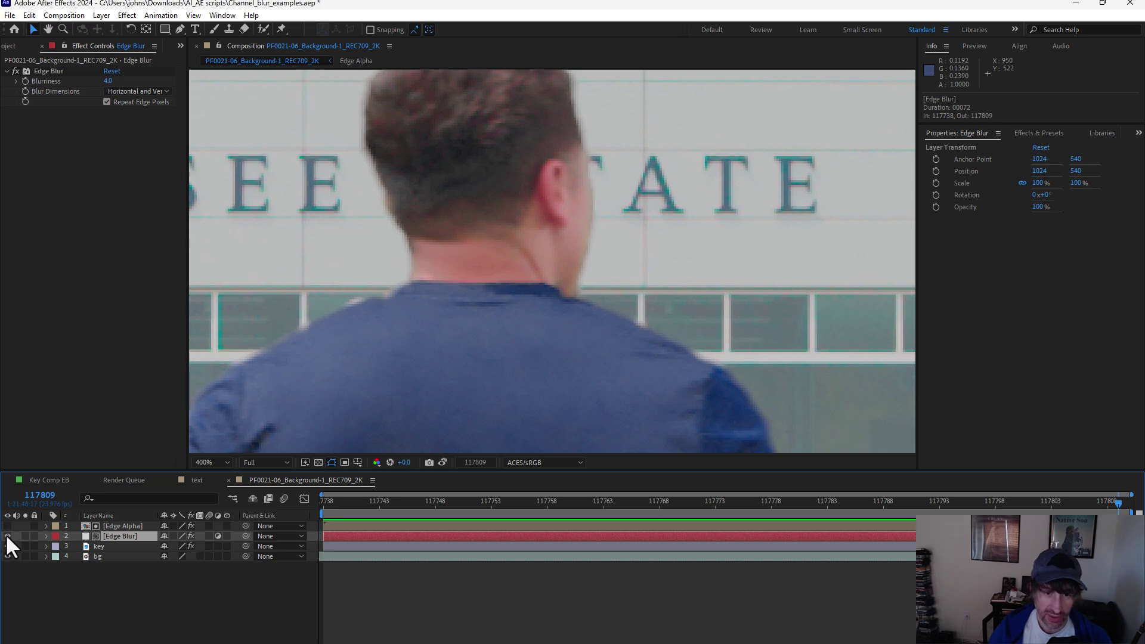
pyautogui.click(429, 463)
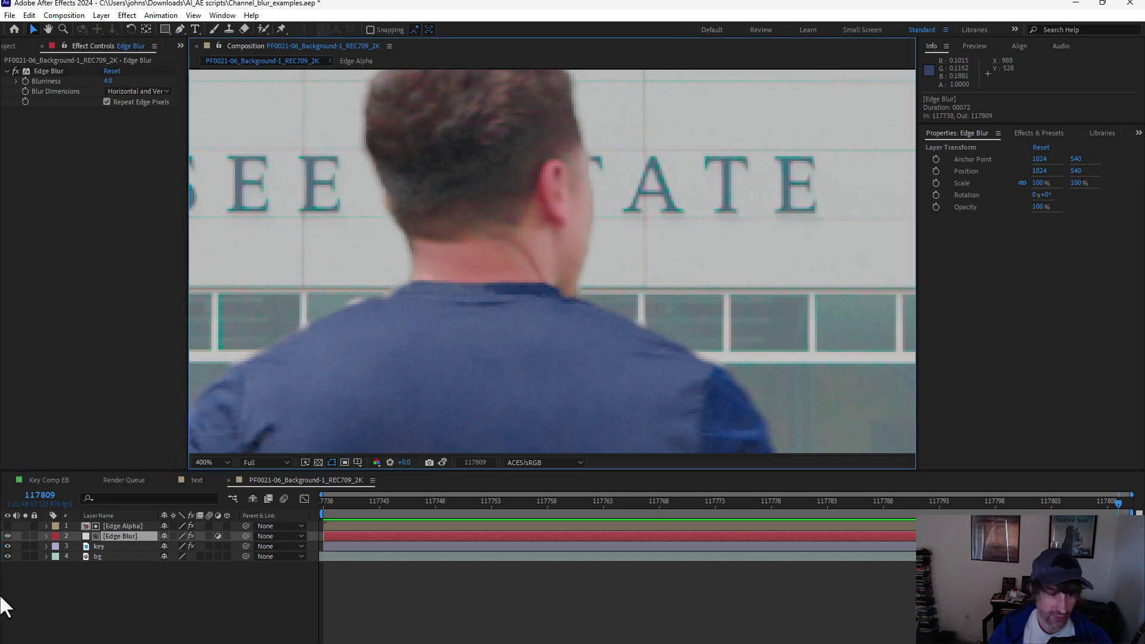
pyautogui.click(8, 536)
# Enter 0 for the key layer's Channel Blur Alpha Blurriness, then toggle the effect off and on.
pyautogui.click(106, 547)
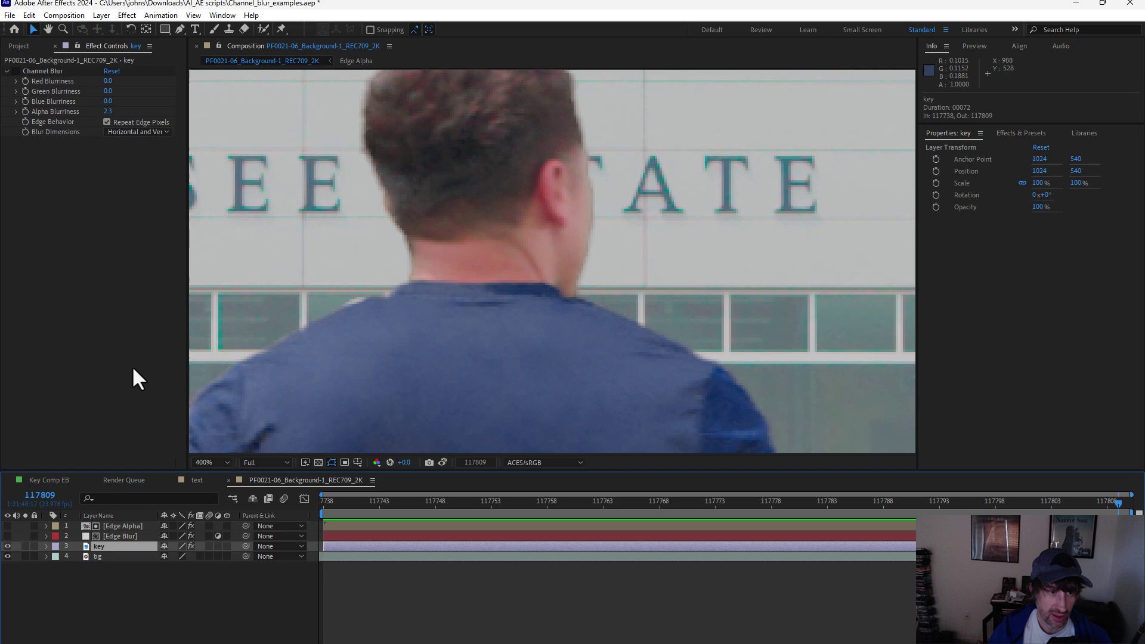
pyautogui.click(17, 71)
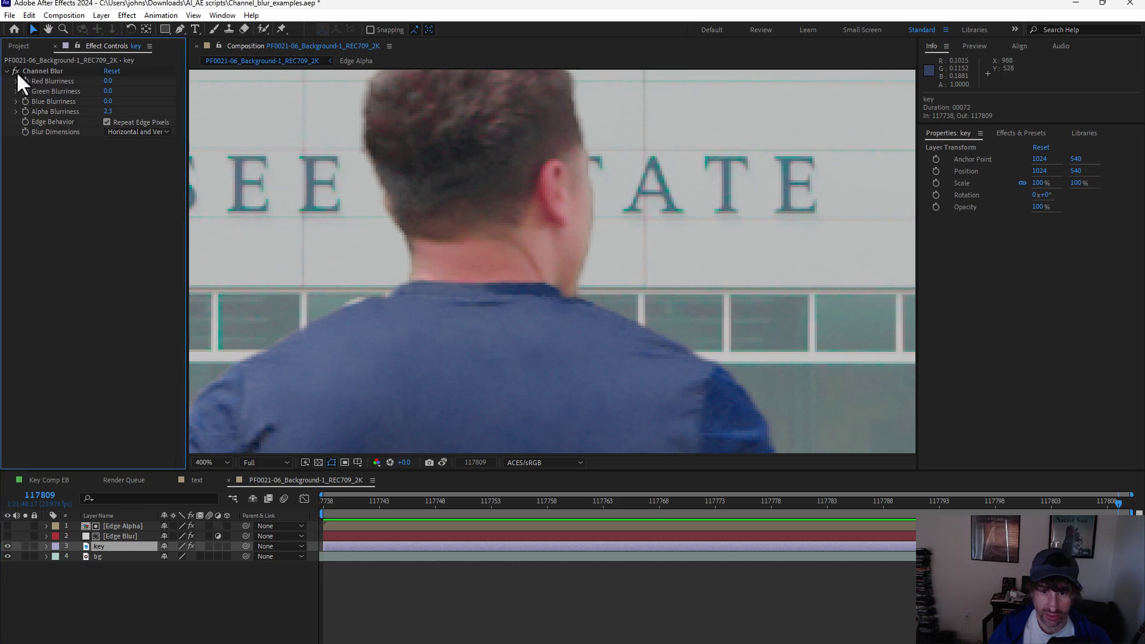
pyautogui.click(108, 112)
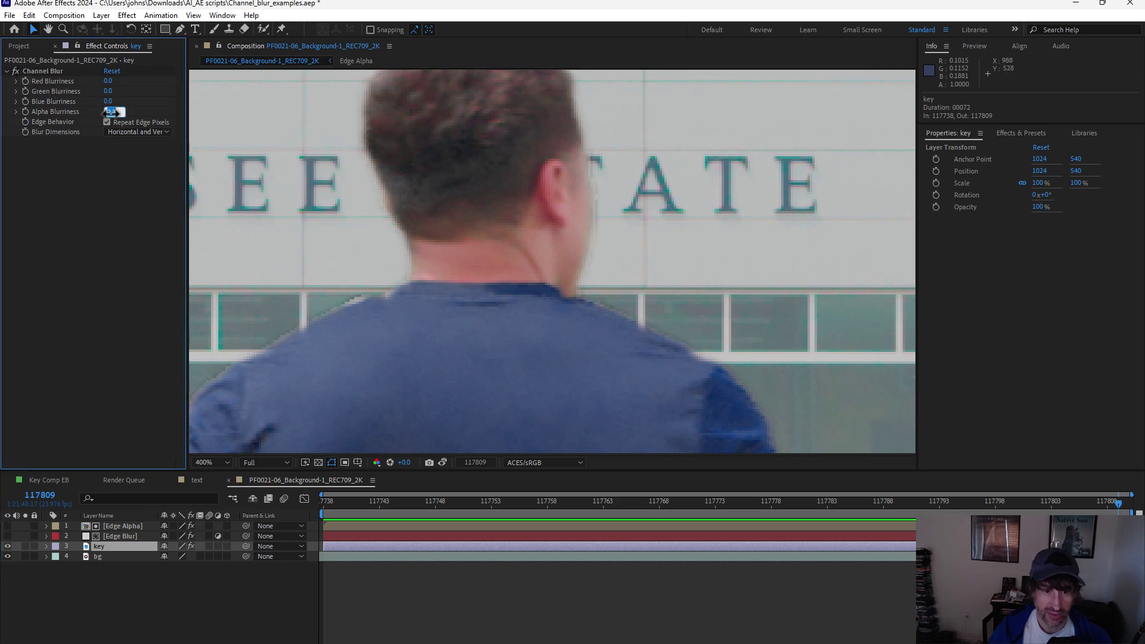
pyautogui.write('0')
pyautogui.press('Return')
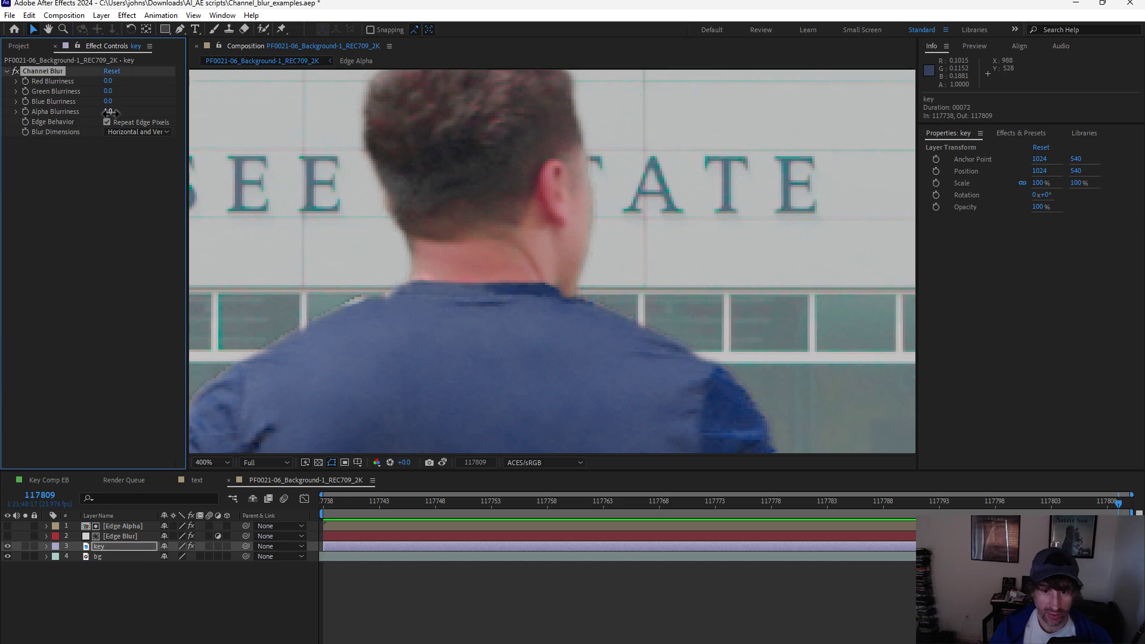
pyautogui.click(12, 73)
pyautogui.click(12, 73)
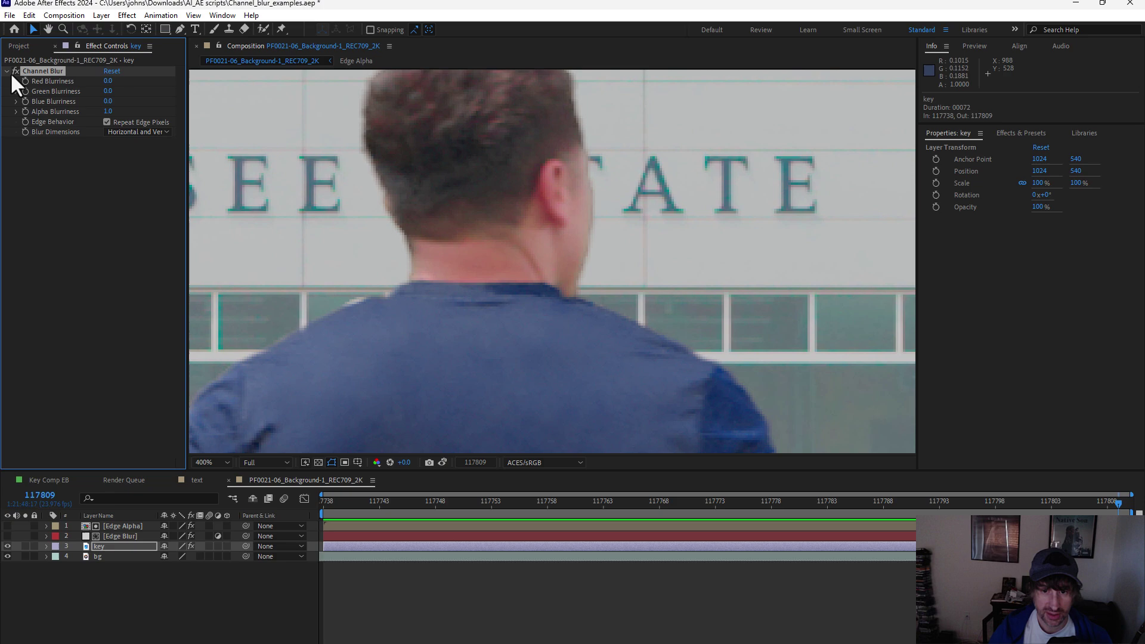